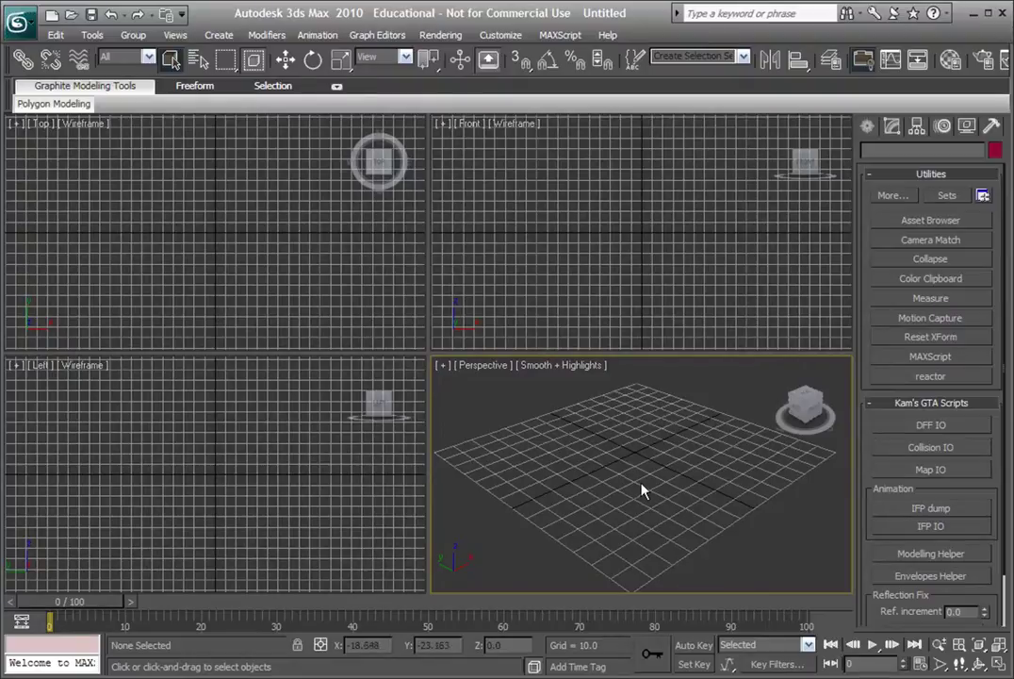
# Find the height.png image in the My Documents folder, preview it, and return to 3ds Max
pyautogui.moveTo(637, 482); pyautogui.dragTo(630, 472, button='middle')
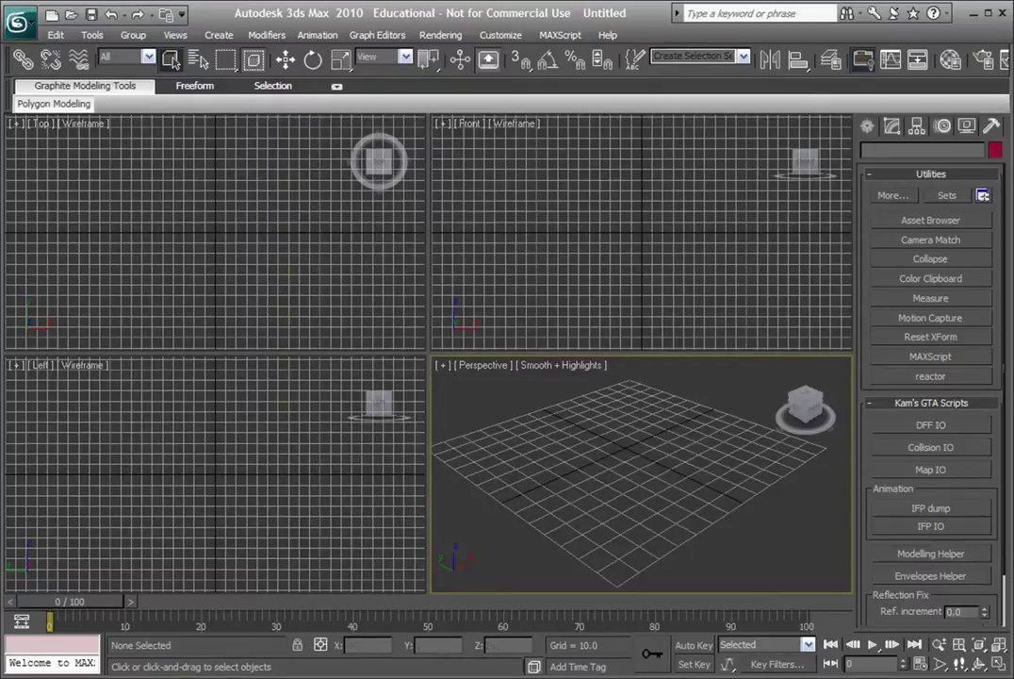
pyautogui.press('super')
pyautogui.click(83, 325)
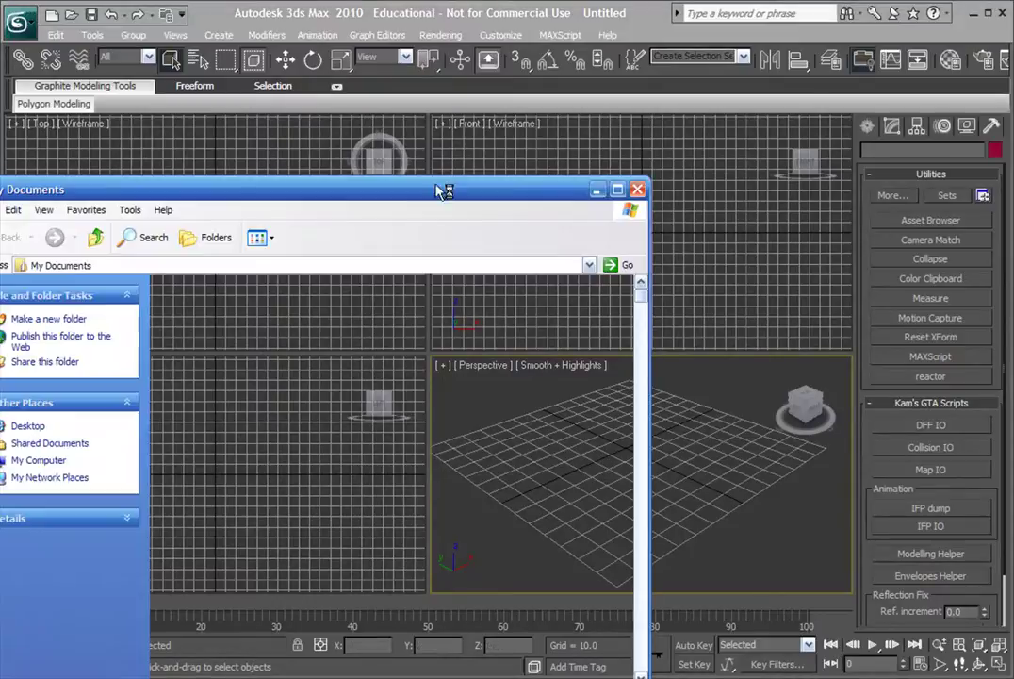
pyautogui.moveTo(410, 200); pyautogui.dragTo(478, 146)
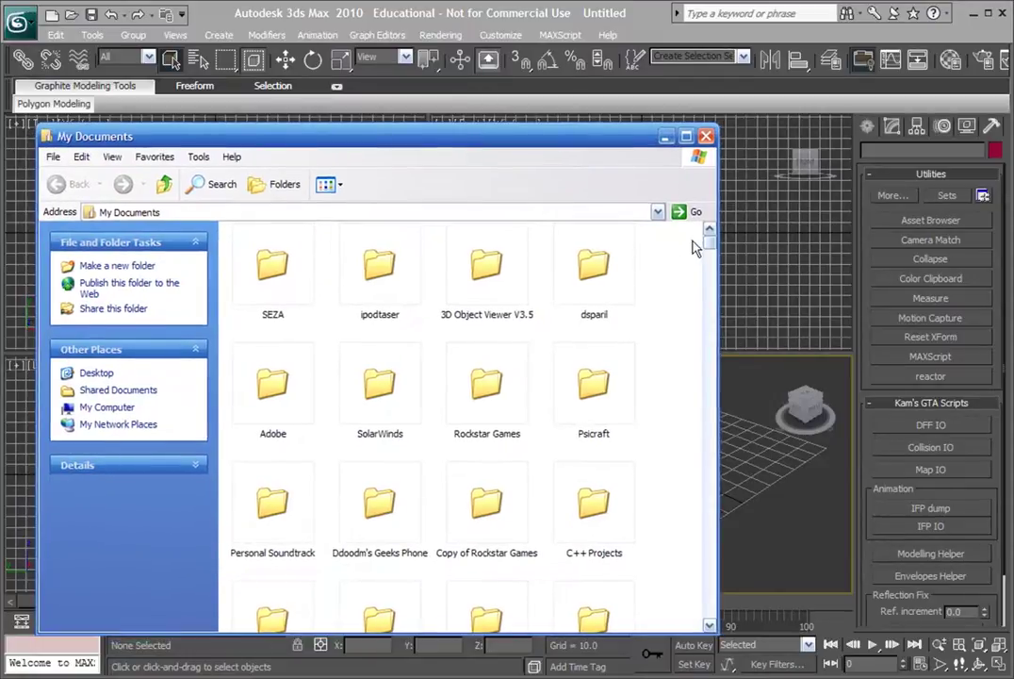
pyautogui.scroll(-8, 713, 457)
pyautogui.moveTo(714, 458); pyautogui.dragTo(712, 591)
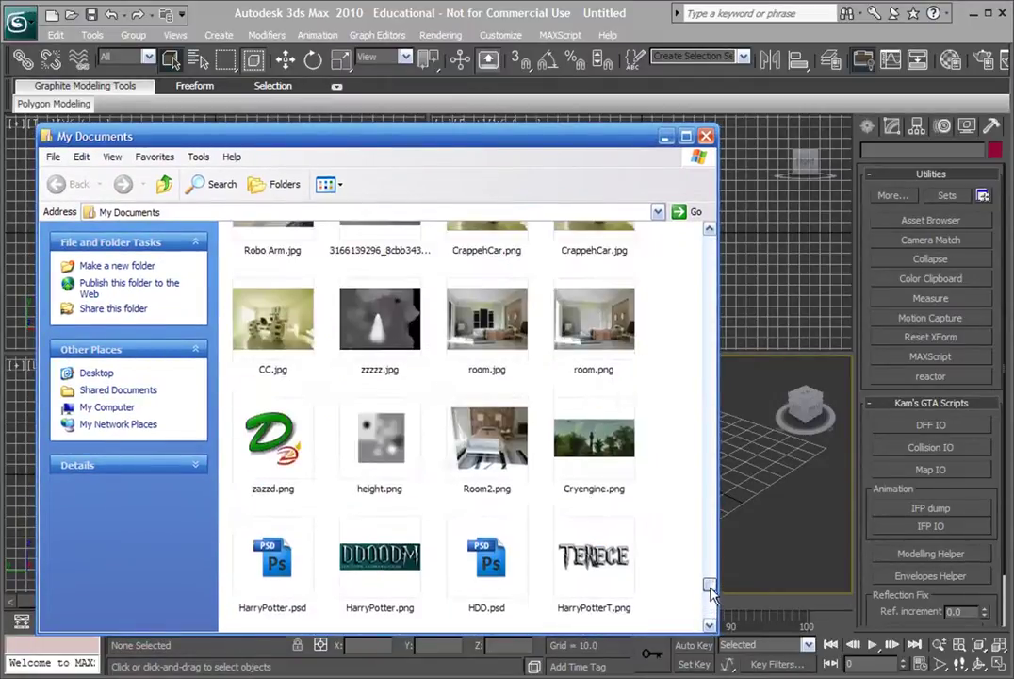
pyautogui.click(380, 436)
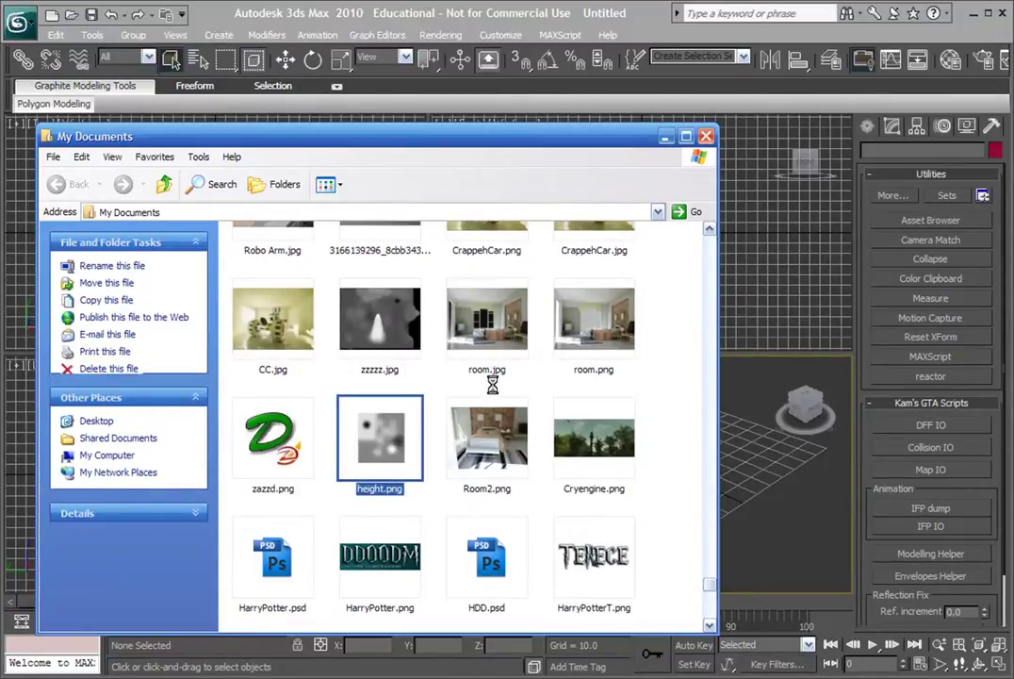
pyautogui.rightClick(389, 436)
pyautogui.moveTo(532, 160)
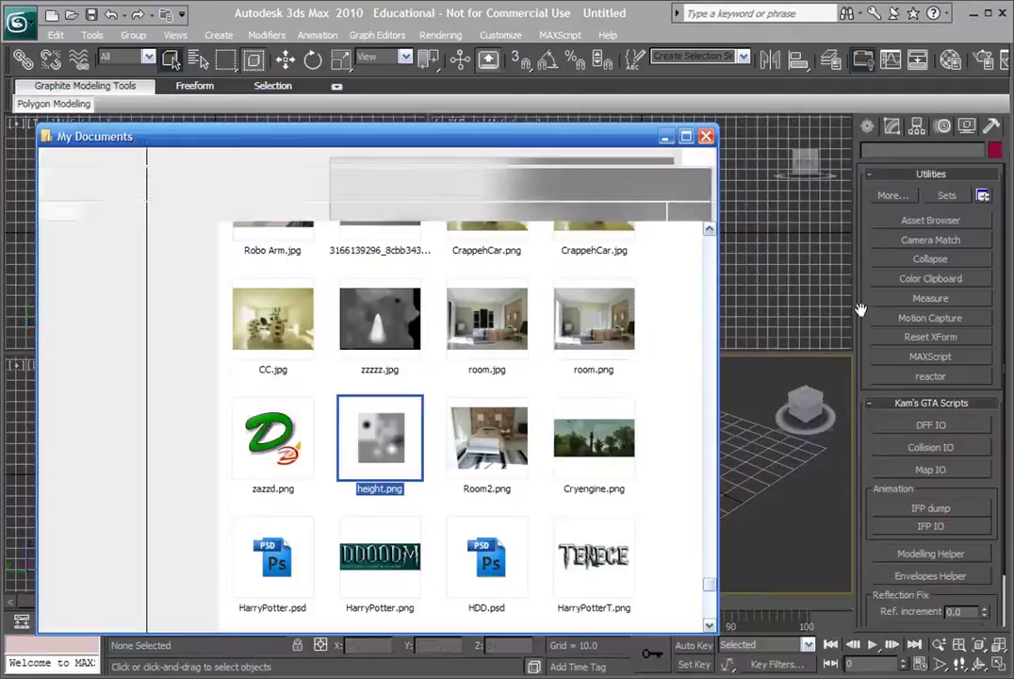
pyautogui.hotkey('alt', 'F4')
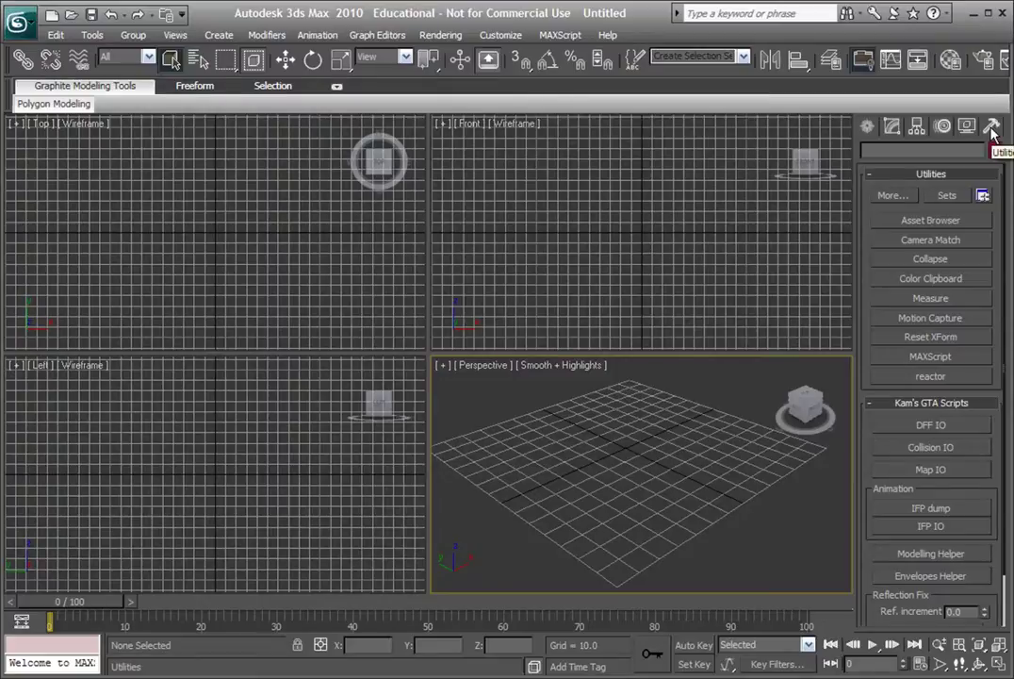
# Check the export options of the DFF IO tool in Kam's GTA Scripts and close it
pyautogui.click(890, 426)
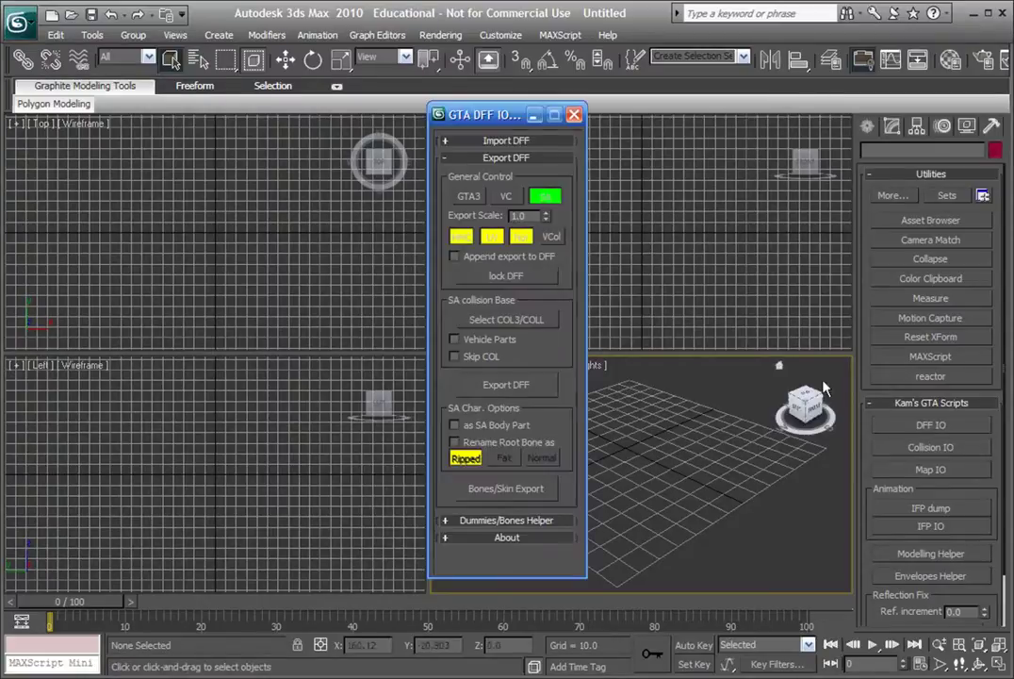
pyautogui.click(572, 114)
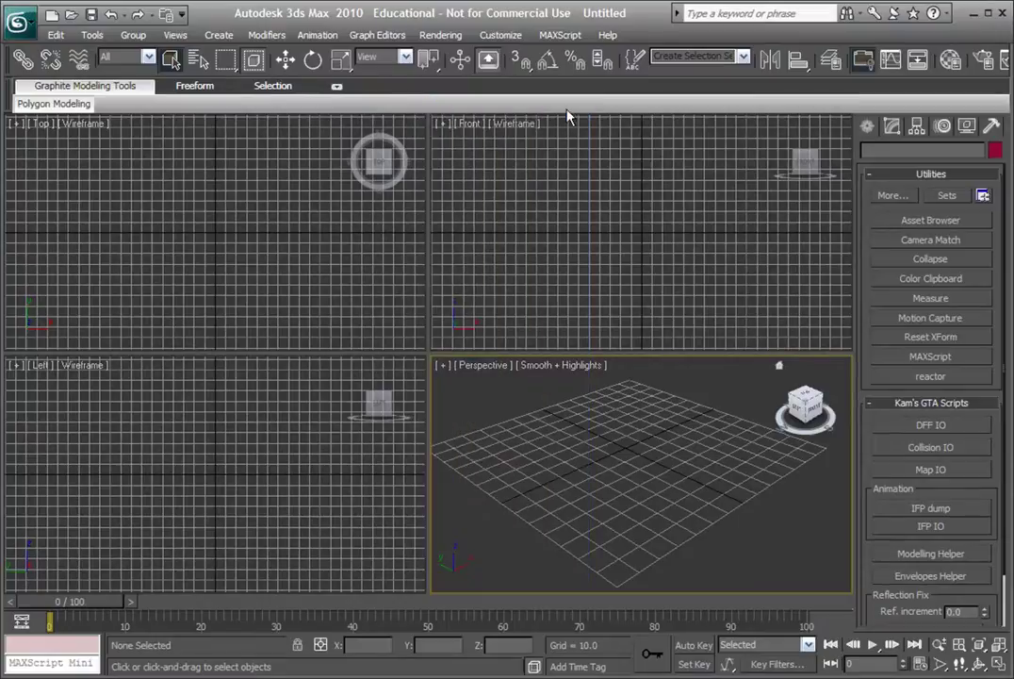
# Create a plane about 124 long and 137 wide over the perspective grid and display its edged faces
pyautogui.click(866, 126)
pyautogui.moveTo(588, 438)
pyautogui.mouseDown(button='middle')
pyautogui.moveTo(602, 449)
pyautogui.moveTo(595, 444)
pyautogui.mouseUp(button='middle')
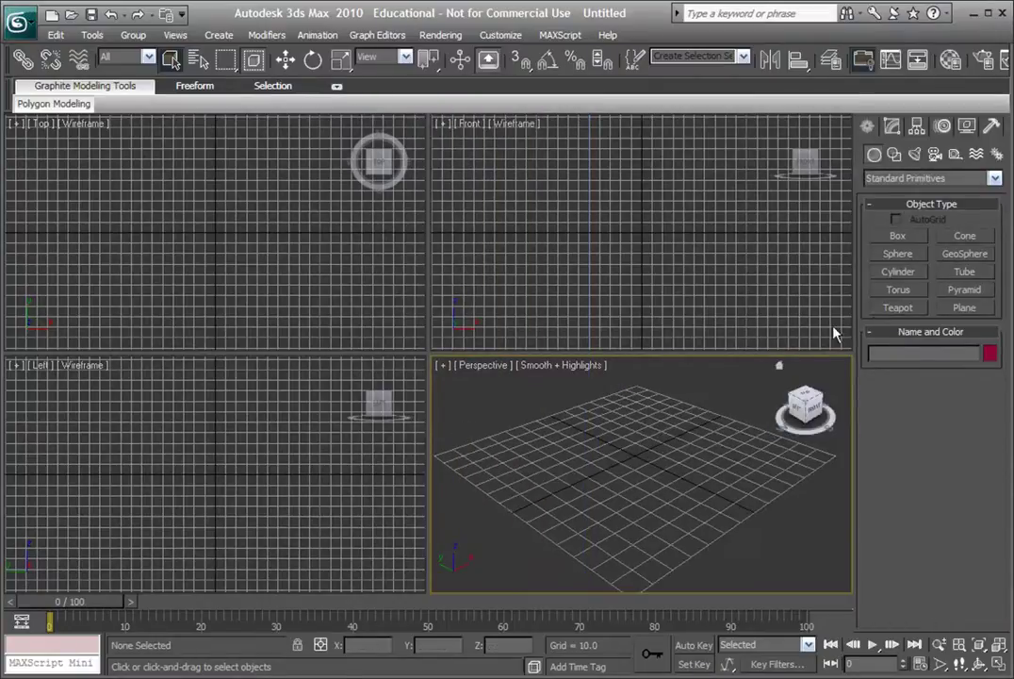
pyautogui.click(963, 310)
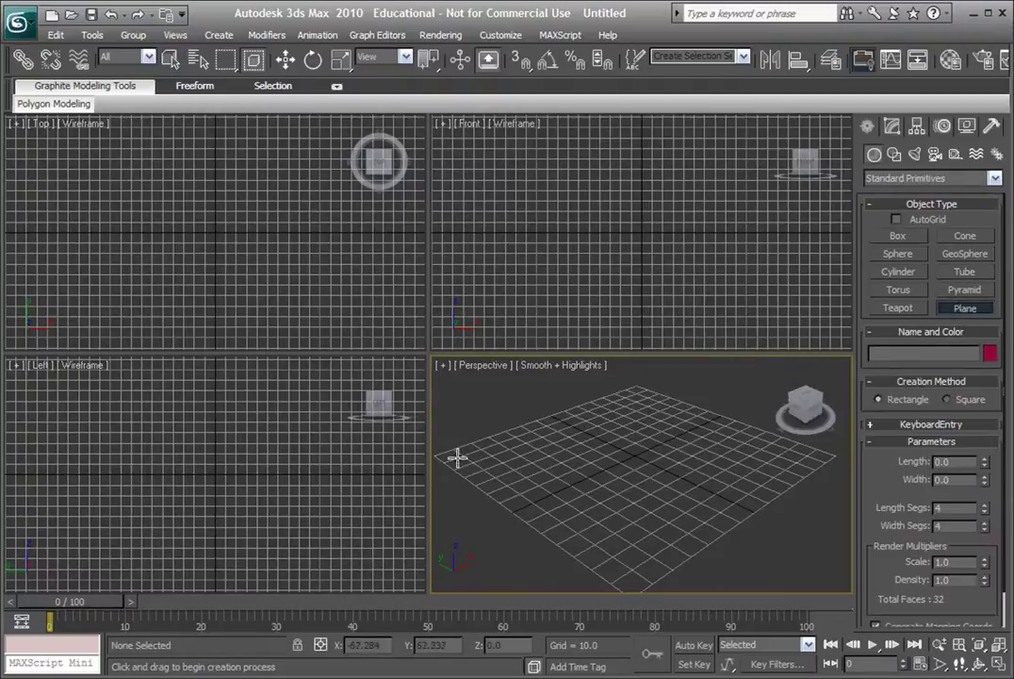
pyautogui.moveTo(456, 457); pyautogui.dragTo(819, 450)
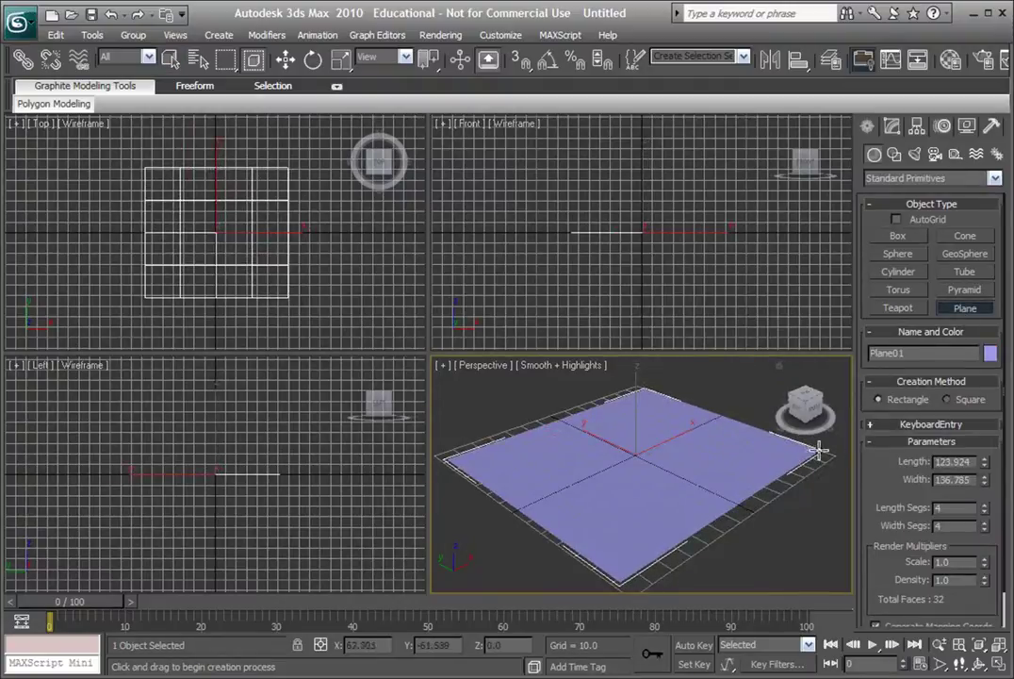
pyautogui.press('F4')
pyautogui.moveTo(677, 456)
pyautogui.mouseDown(button='middle')
pyautogui.moveTo(684, 471)
pyautogui.moveTo(671, 454)
pyautogui.mouseUp(button='middle')
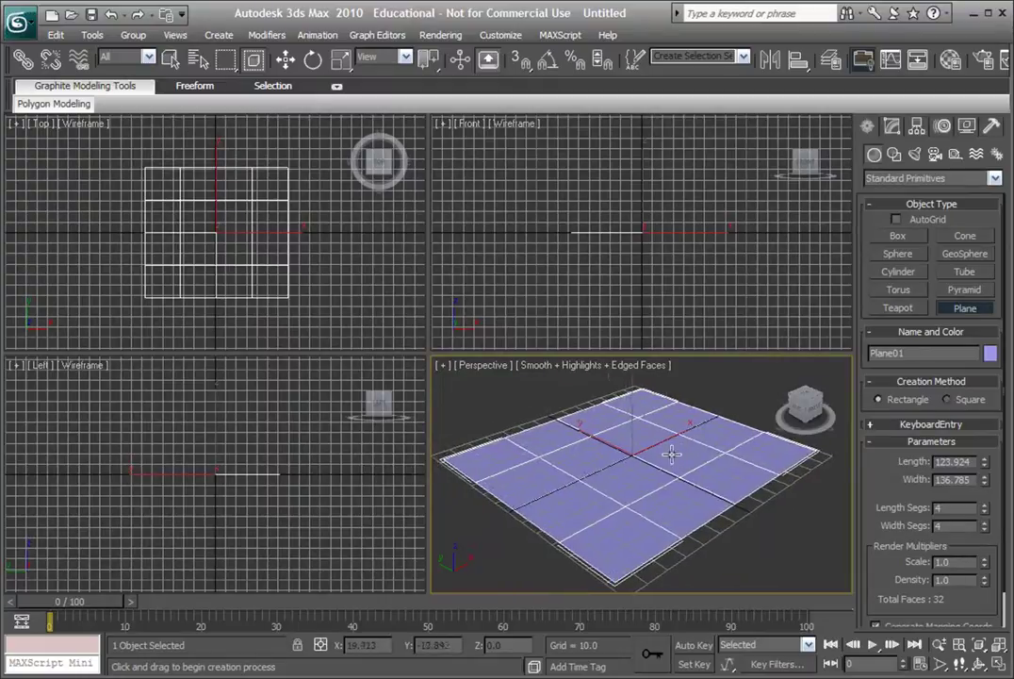
pyautogui.moveTo(725, 510); pyautogui.dragTo(740, 507, button='middle')
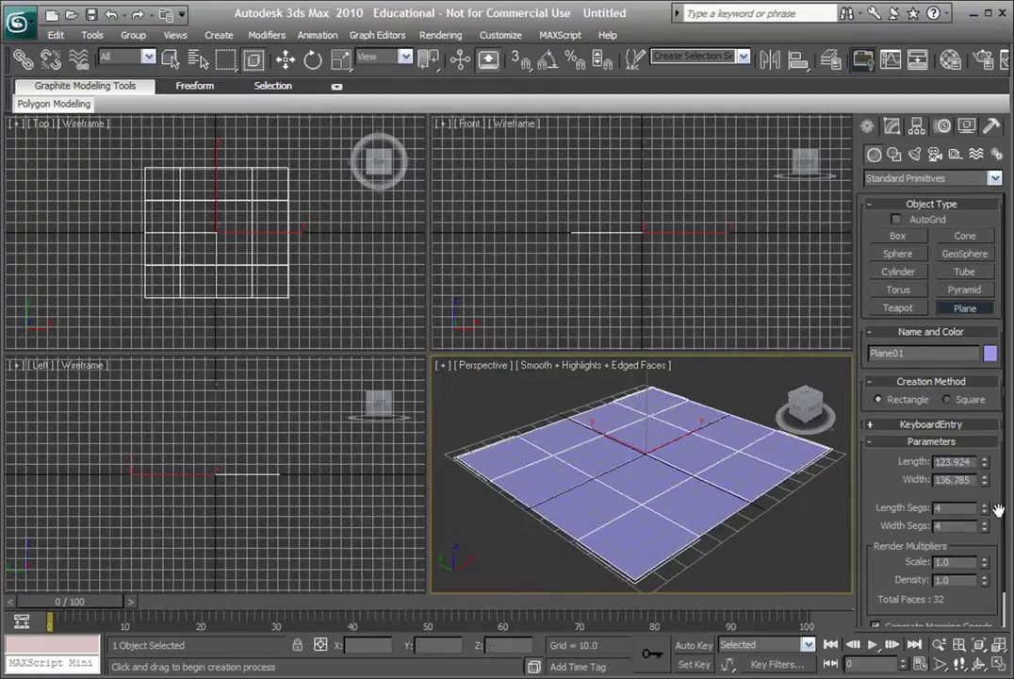
# Set the plane's length segments and width segments to 70 each
pyautogui.moveTo(984, 513); pyautogui.dragTo(947, 212)
pyautogui.moveTo(986, 531); pyautogui.dragTo(967, 365)
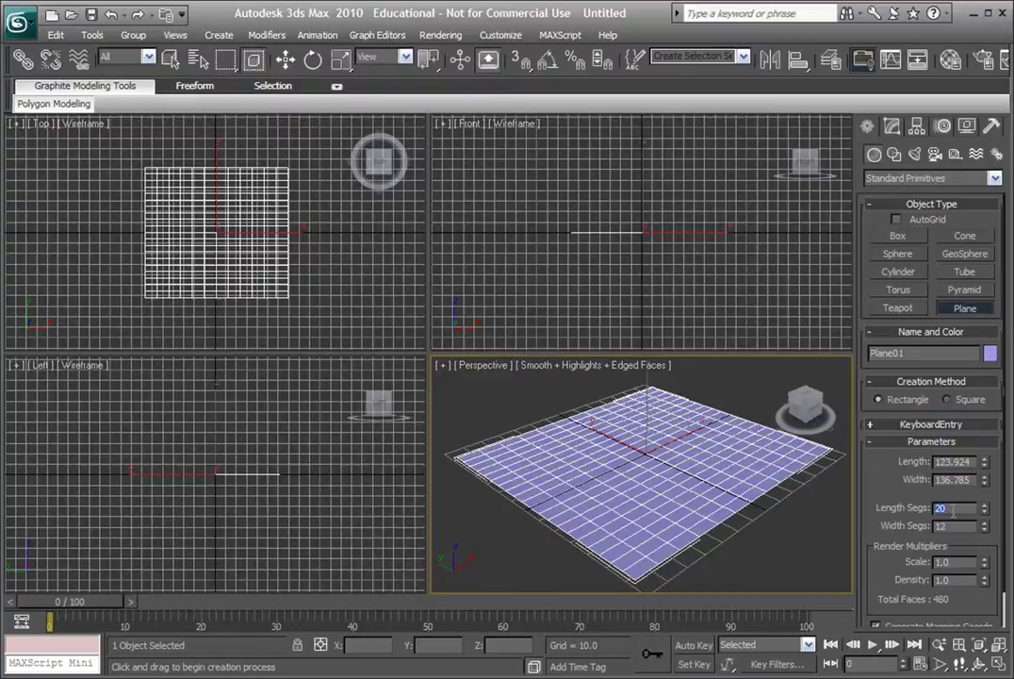
pyautogui.write('70')
pyautogui.press('Tab')
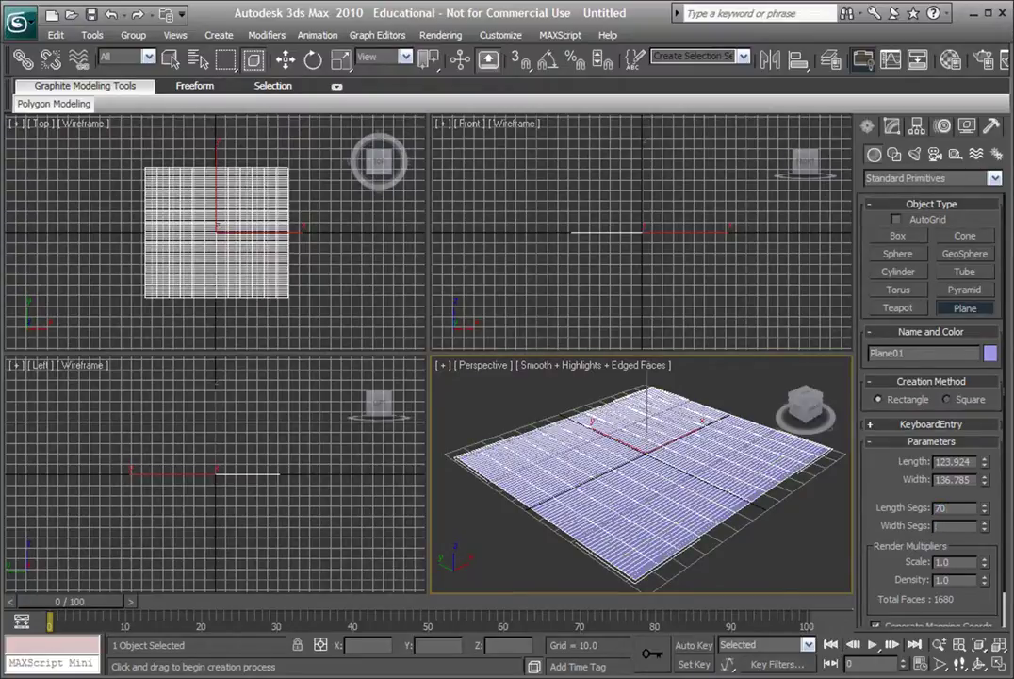
pyautogui.write('70')
pyautogui.press('Return')
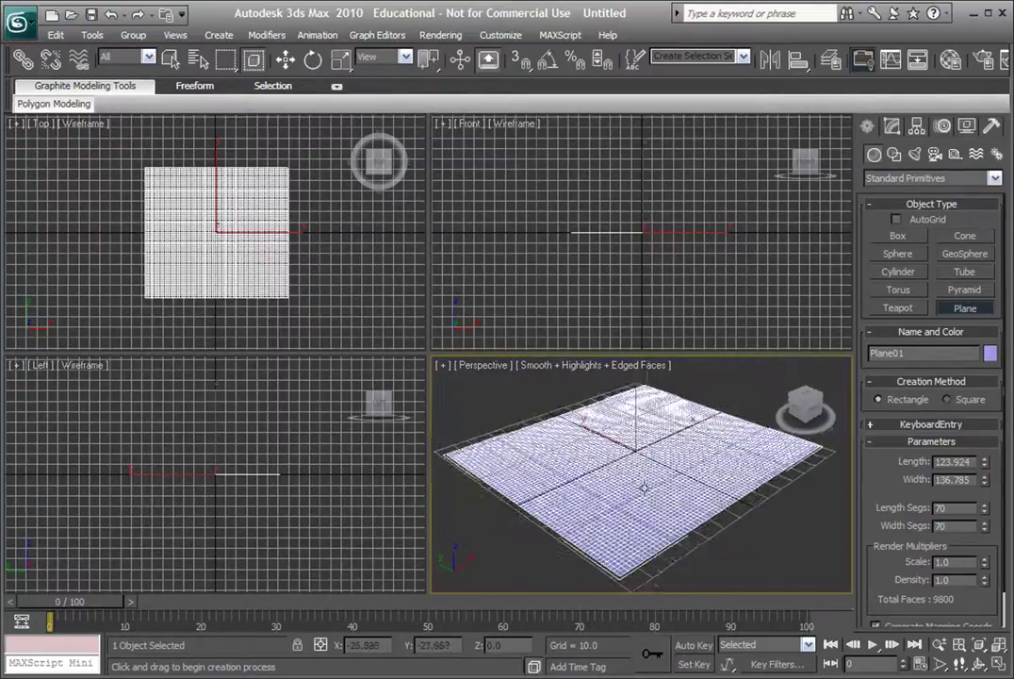
pyautogui.scroll(5, 643, 484)
pyautogui.scroll(-8, 650, 483)
pyautogui.scroll(5, 653, 476)
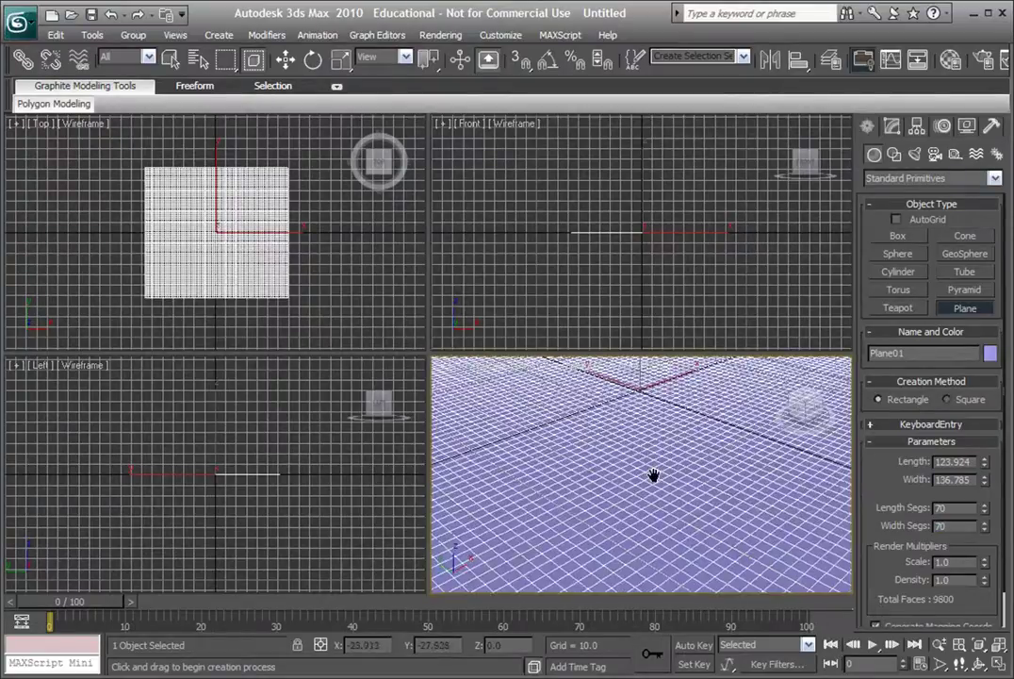
pyautogui.scroll(-3, 654, 476)
pyautogui.moveTo(651, 501); pyautogui.dragTo(642, 497, button='middle')
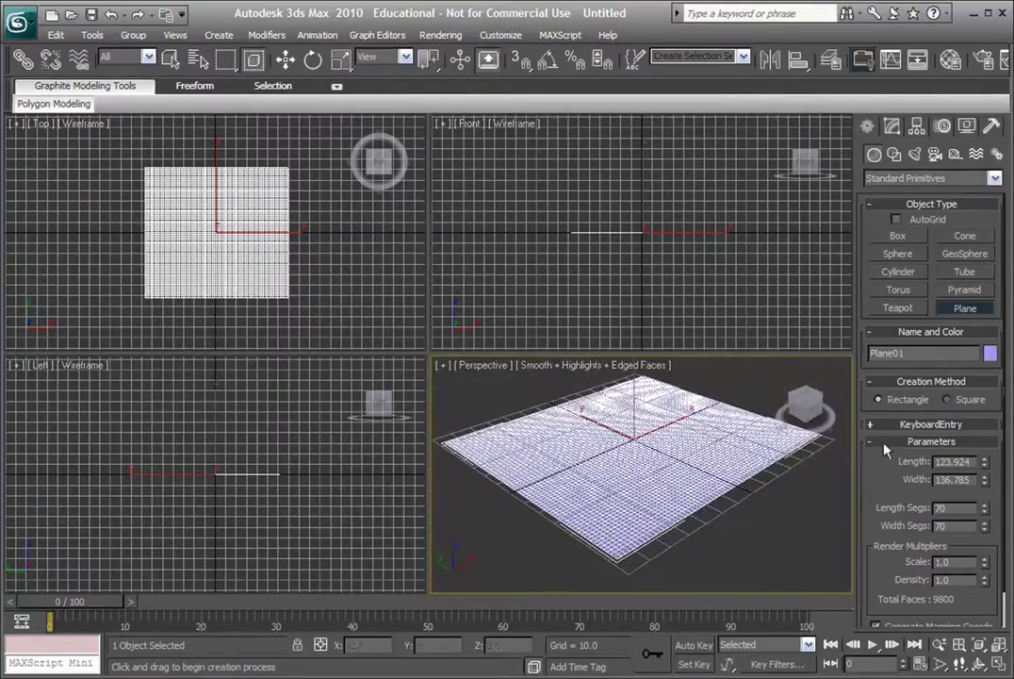
# Convert the plane to an editable poly
pyautogui.rightClick(826, 464)
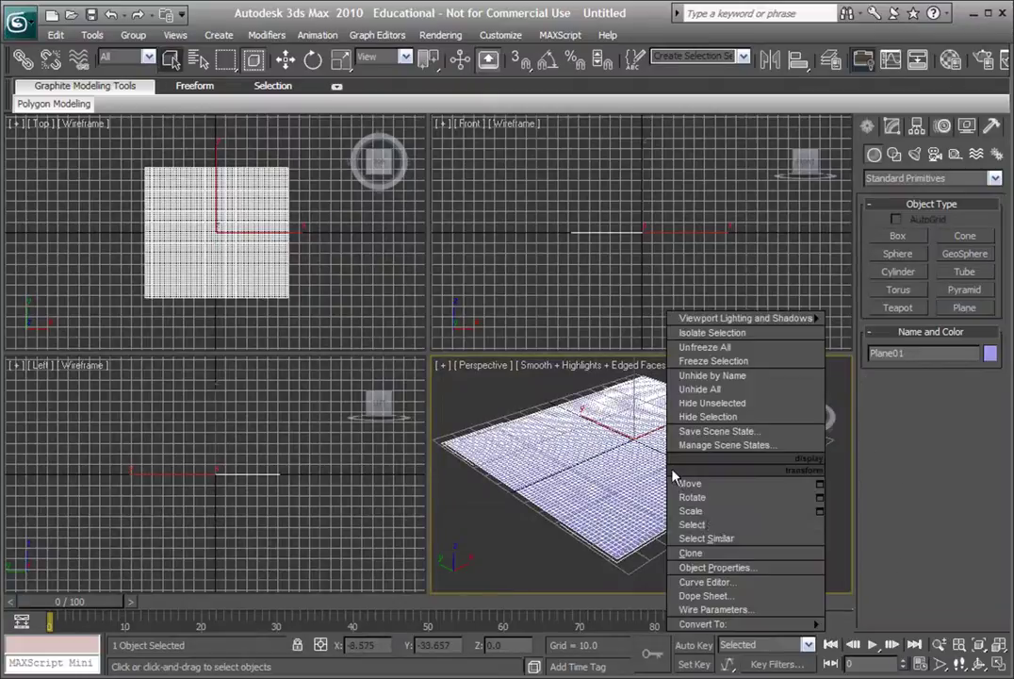
pyautogui.moveTo(758, 624)
pyautogui.click(844, 626)
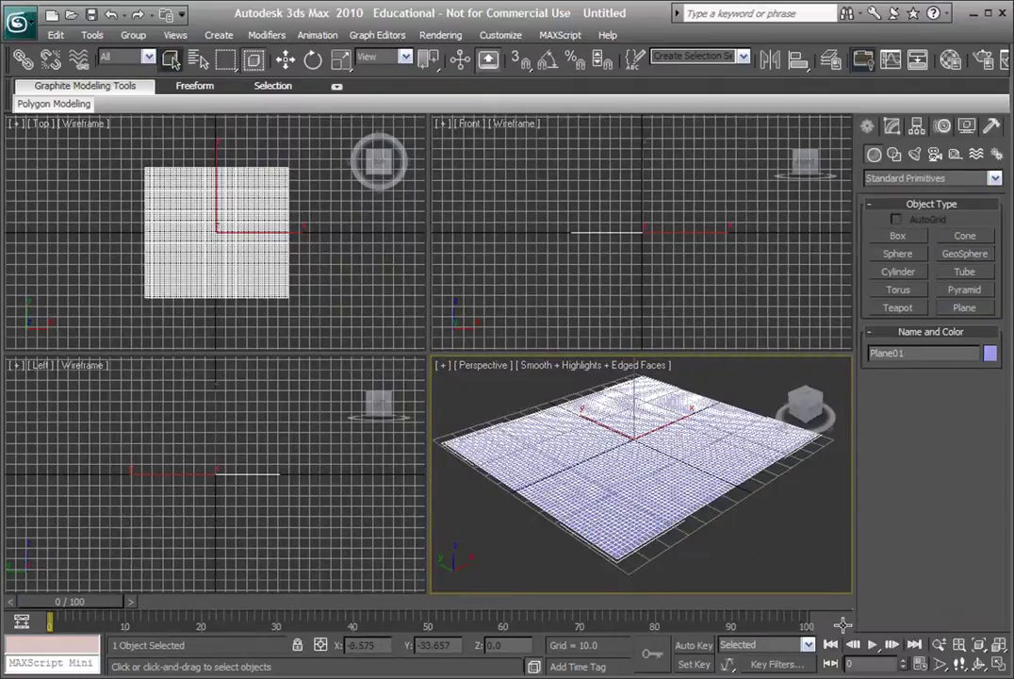
pyautogui.rightClick(641, 478)
pyautogui.moveTo(735, 625)
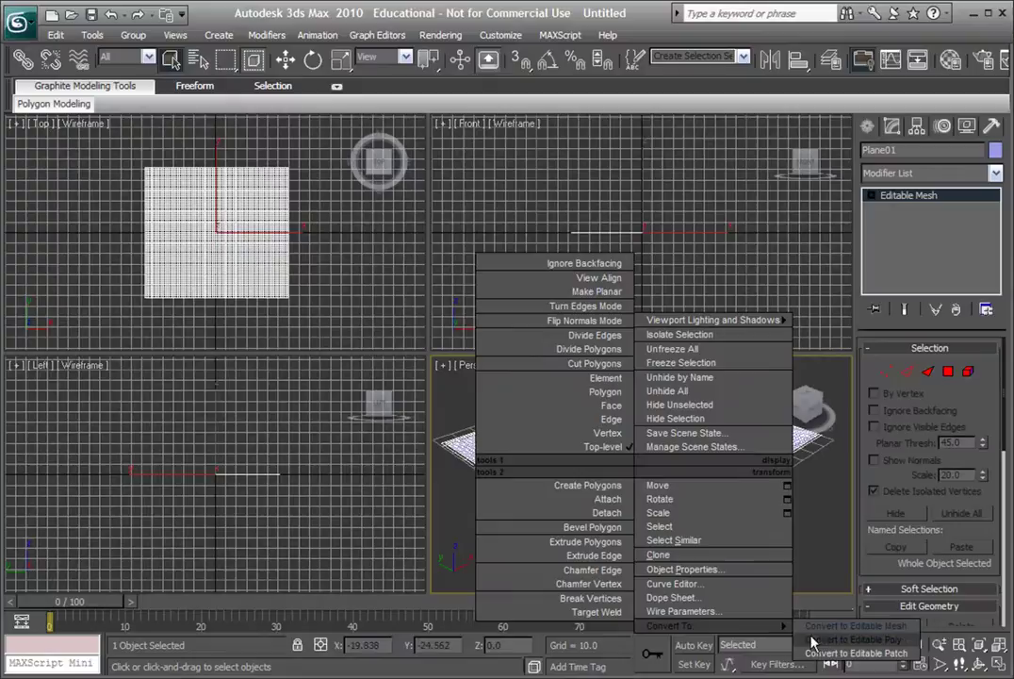
pyautogui.click(848, 642)
pyautogui.moveTo(681, 459); pyautogui.dragTo(674, 457, button='middle')
pyautogui.scroll(4, 642, 464)
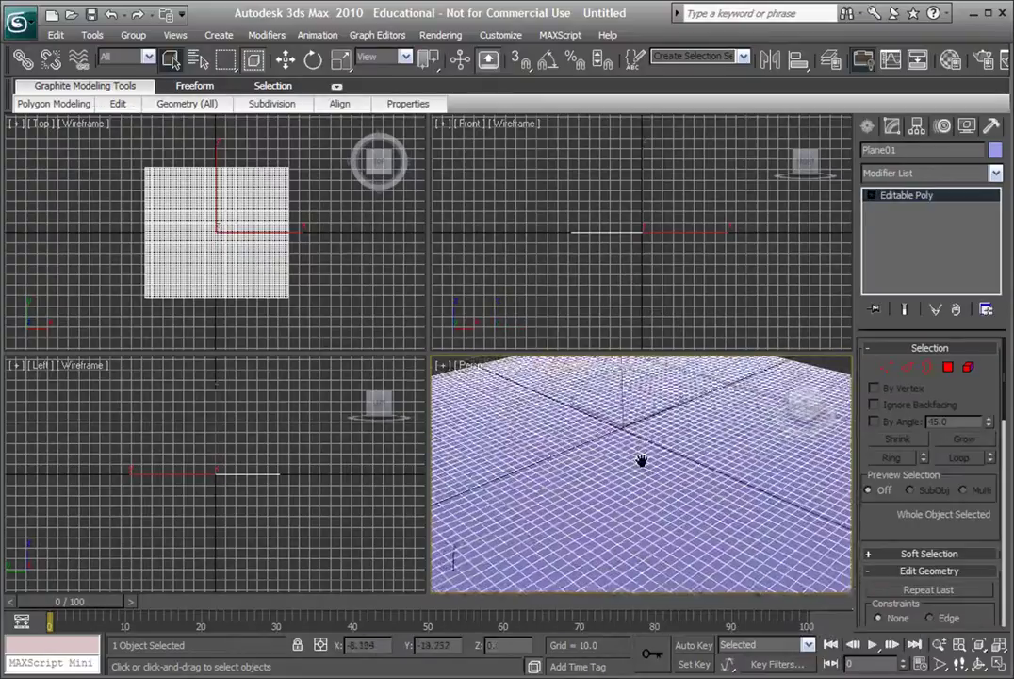
pyautogui.scroll(-4, 642, 464)
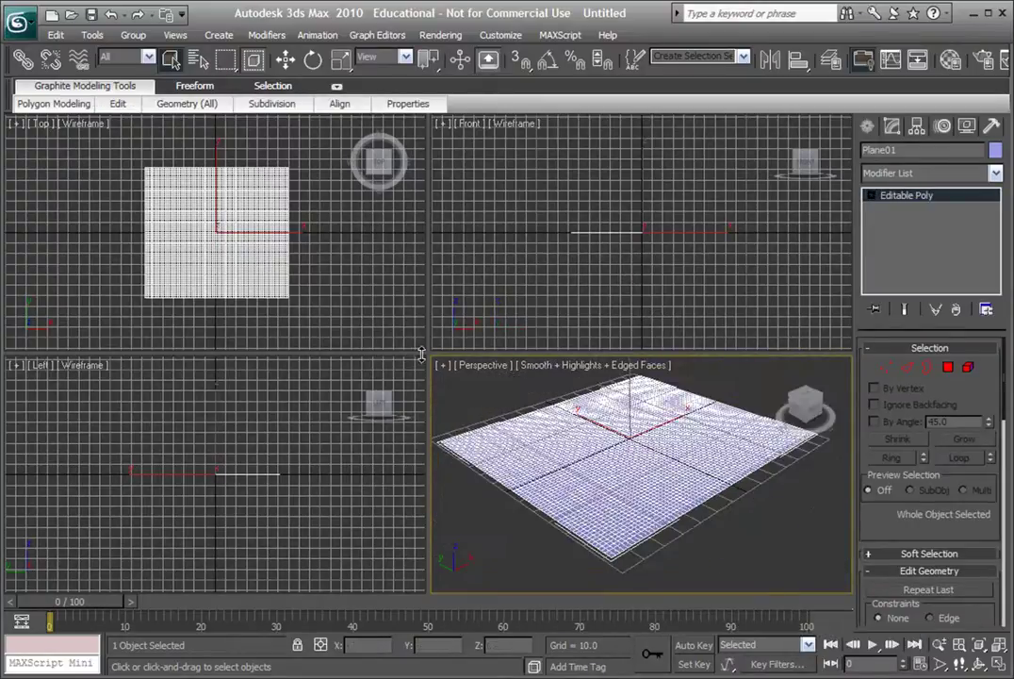
pyautogui.moveTo(595, 478); pyautogui.dragTo(614, 478, button='middle')
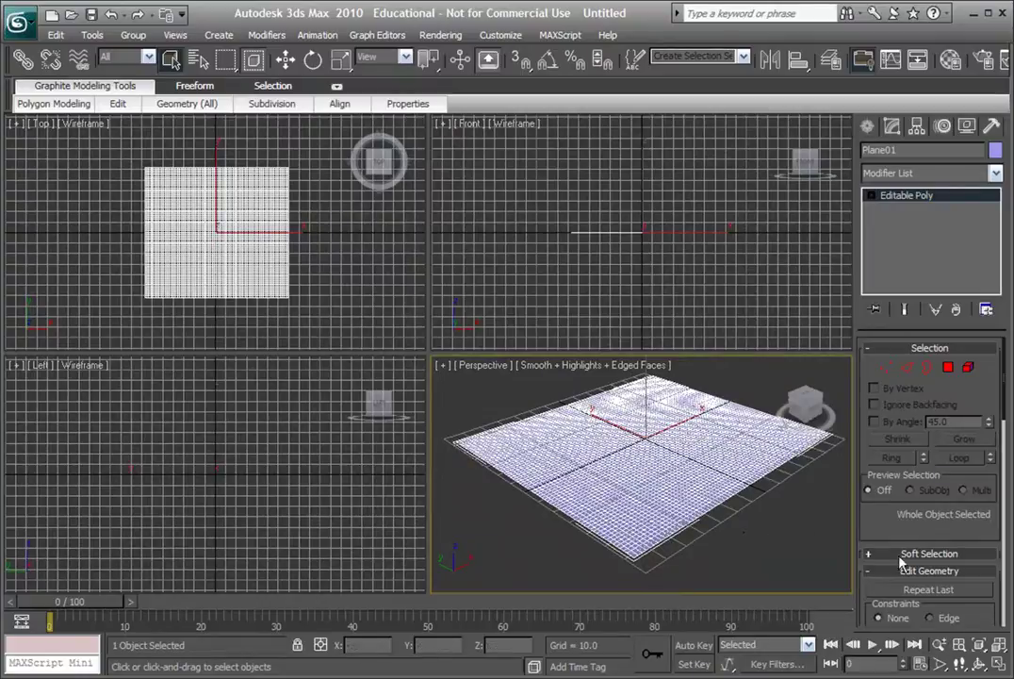
# Enter the plane's vertex sub-object level and enable Use Soft Selection
pyautogui.click(1001, 664)
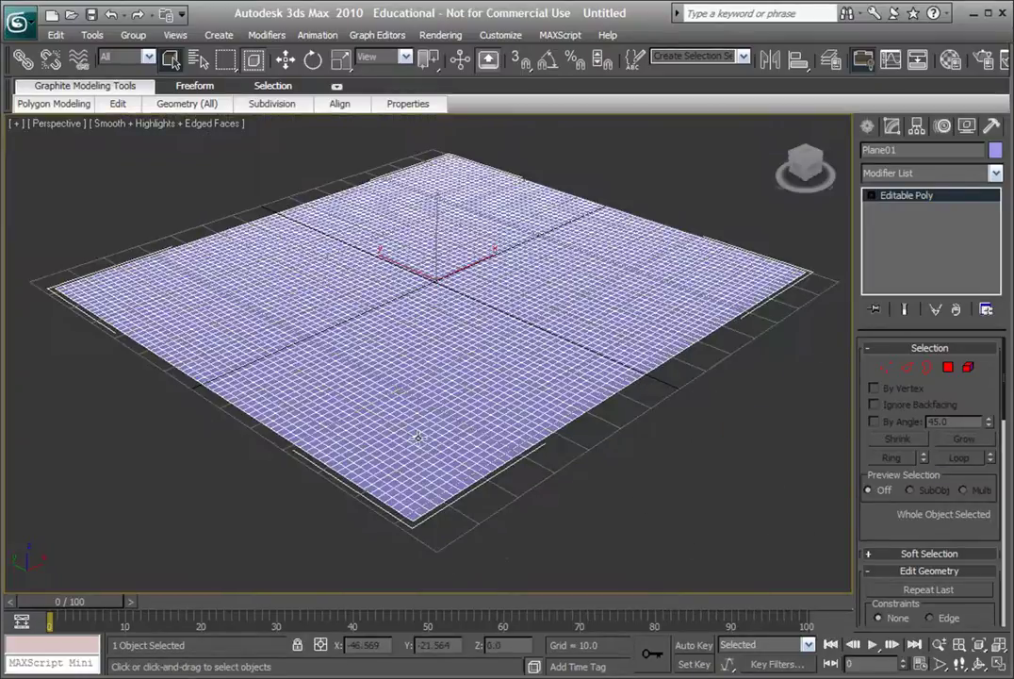
pyautogui.keyDown('alt'); pyautogui.moveTo(344, 377); pyautogui.dragTo(495, 399, button='middle'); pyautogui.keyUp('alt')
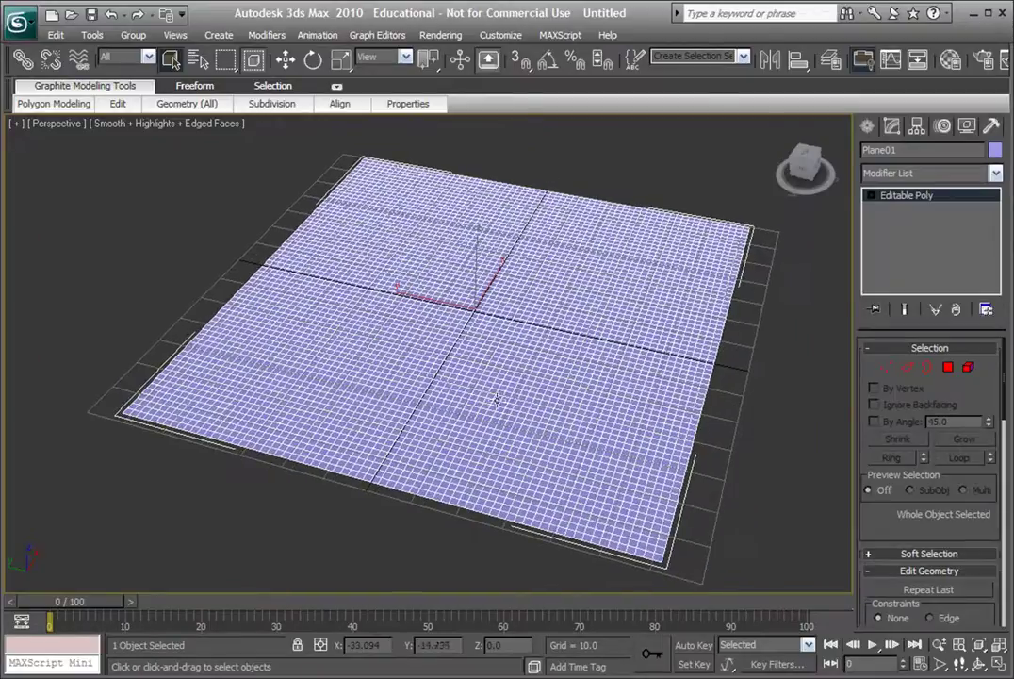
pyautogui.click(1001, 663)
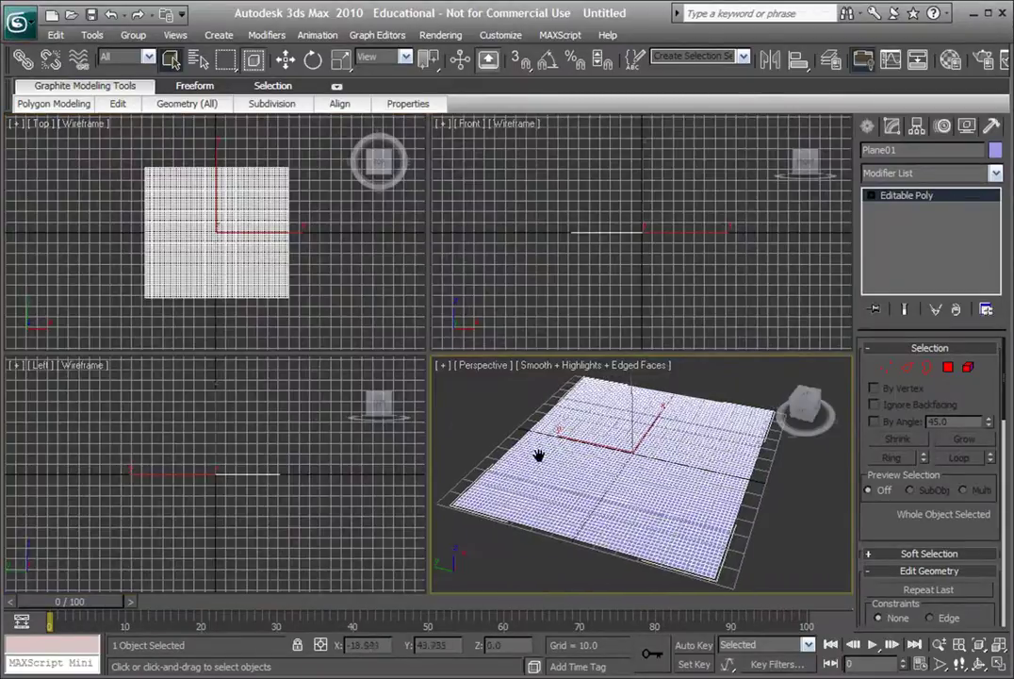
pyautogui.scroll(-3, 862, 492)
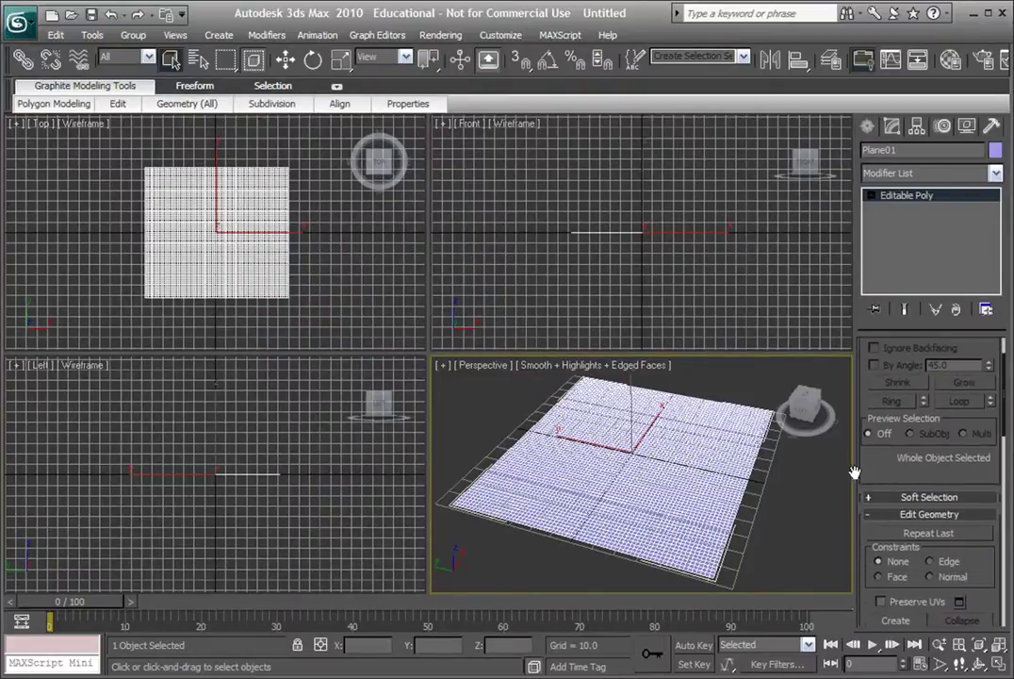
pyautogui.scroll(3, 864, 474)
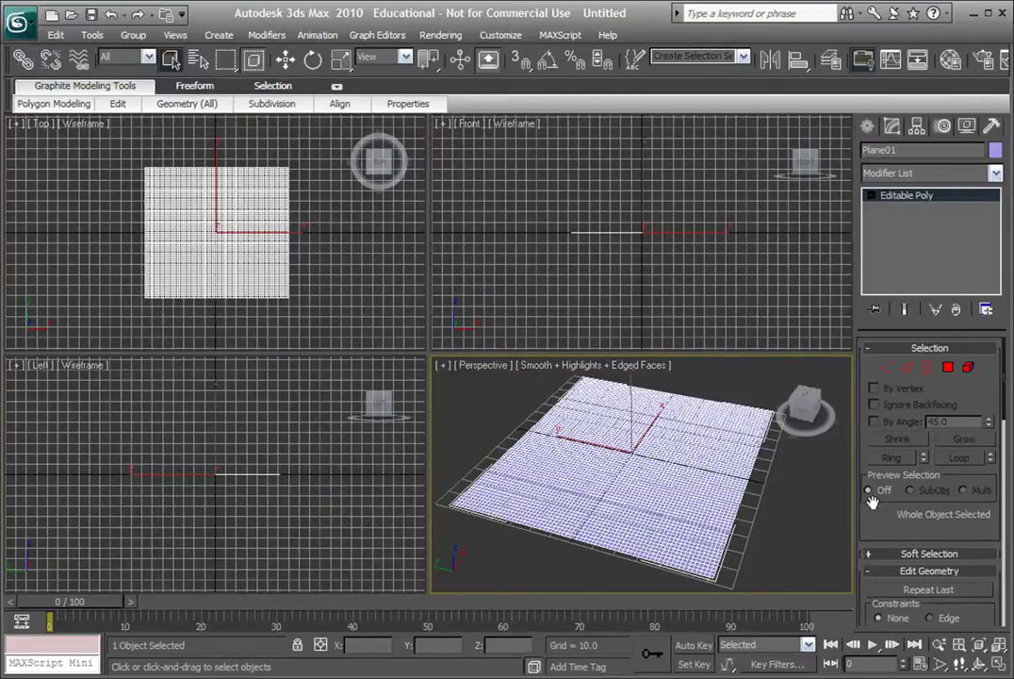
pyautogui.click(888, 368)
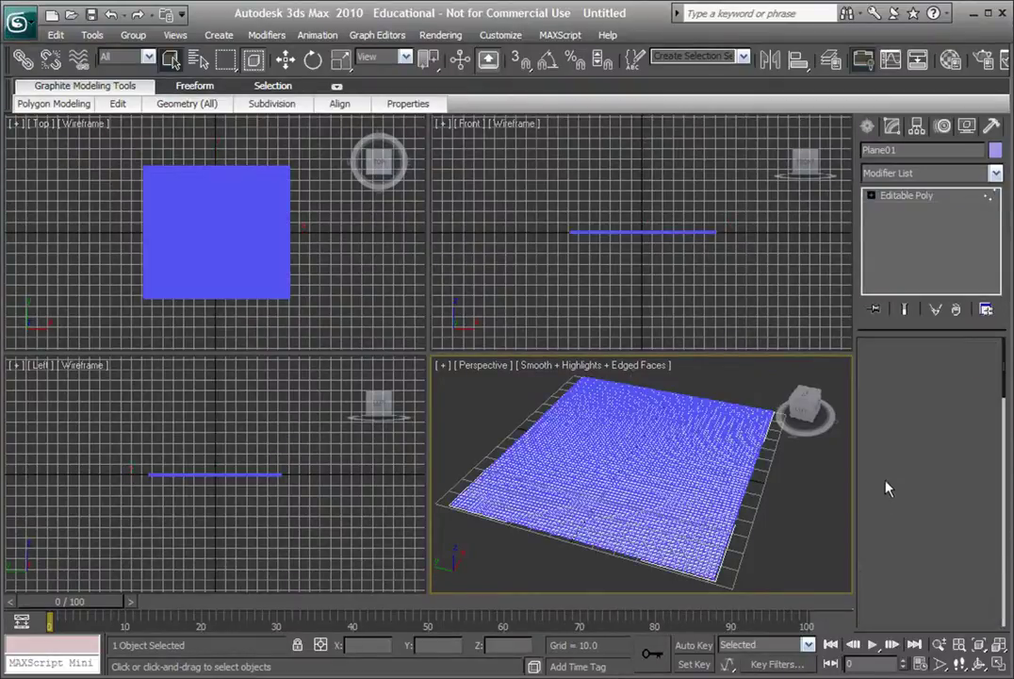
pyautogui.scroll(-3, 885, 528)
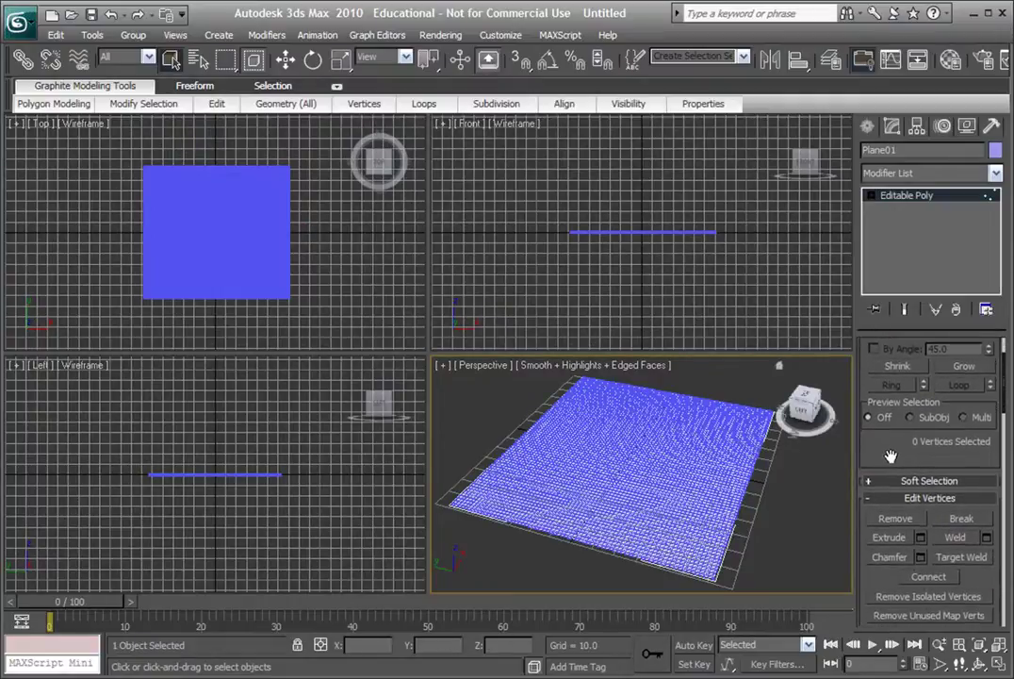
pyautogui.moveTo(901, 450); pyautogui.dragTo(877, 524)
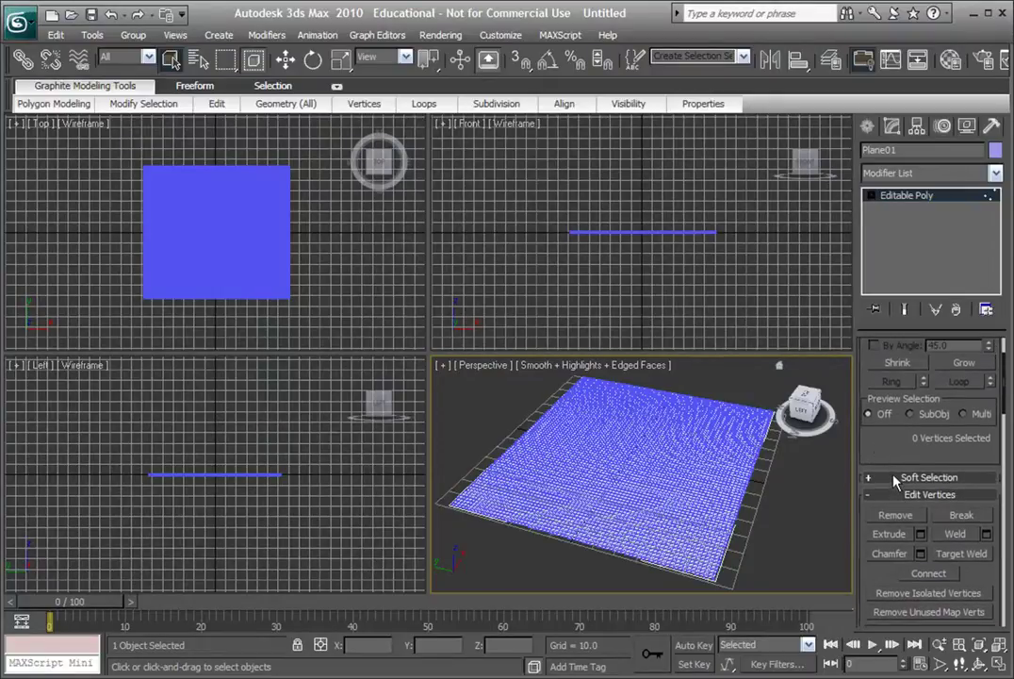
pyautogui.click(896, 478)
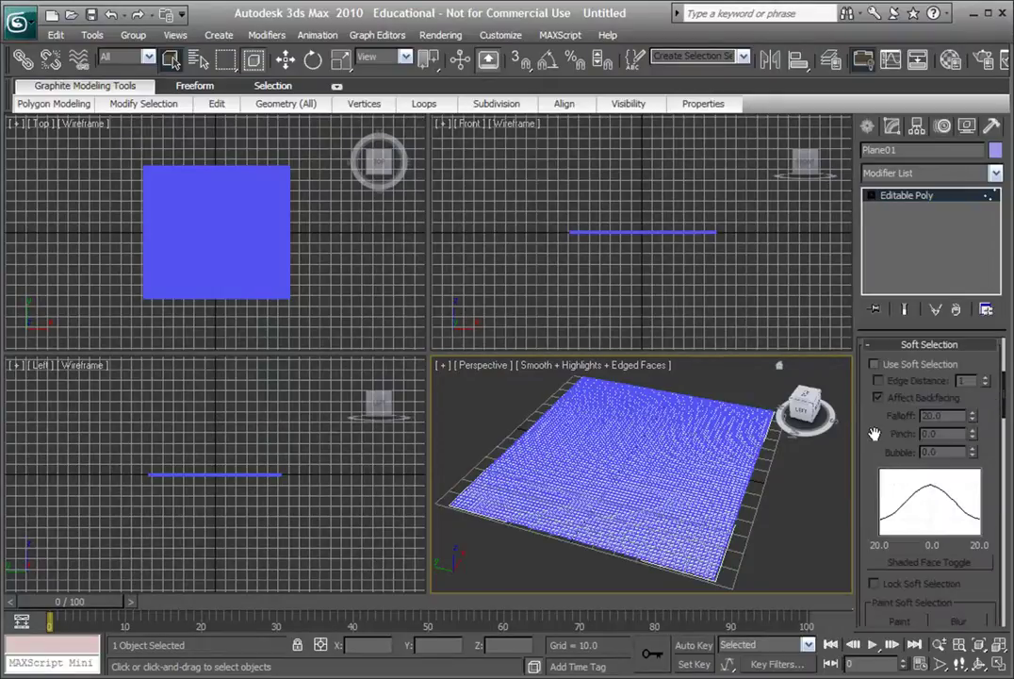
pyautogui.click(875, 365)
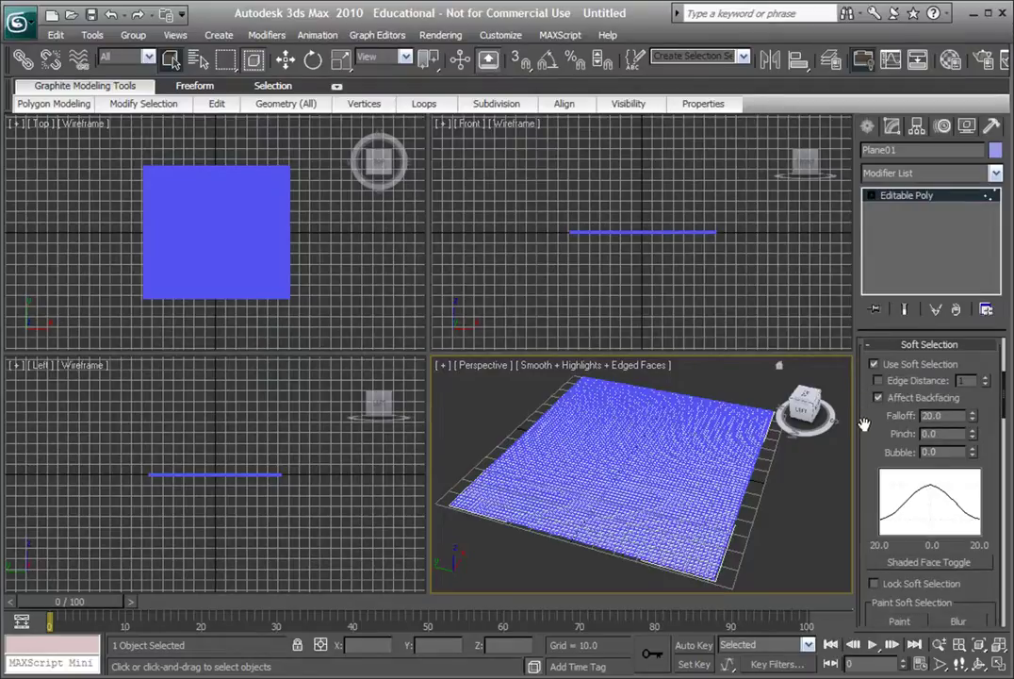
# Select a vertex near the plane's centre and set the soft selection's falloff to 25.8 and pinch to 0.06
pyautogui.moveTo(864, 428)
pyautogui.mouseDown()
pyautogui.moveTo(863, 418)
pyautogui.moveTo(864, 433)
pyautogui.mouseUp()
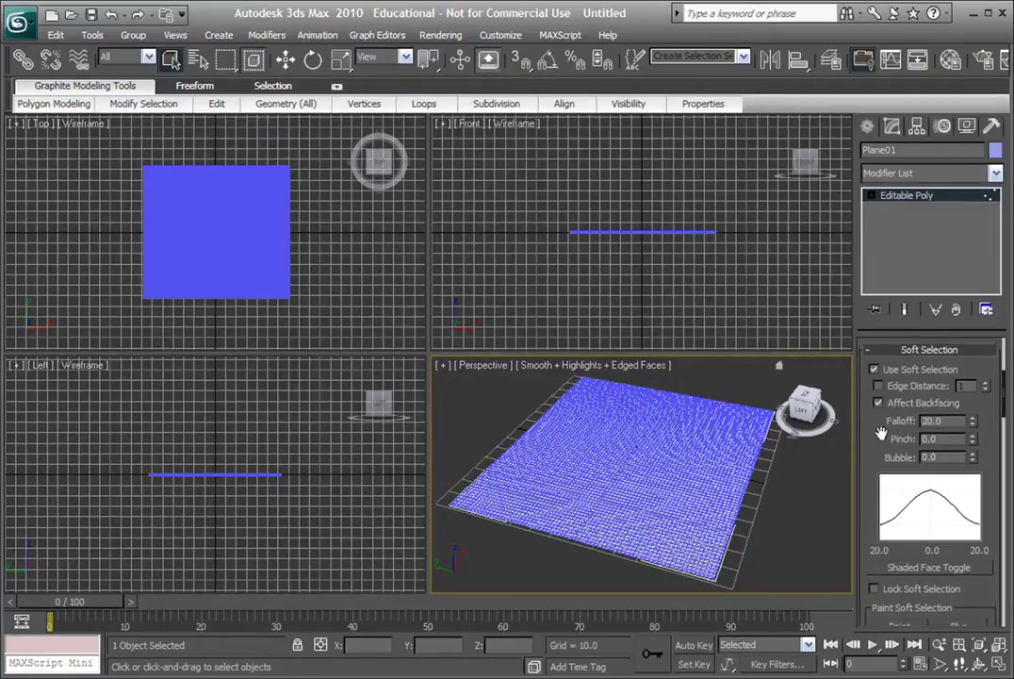
pyautogui.click(614, 461)
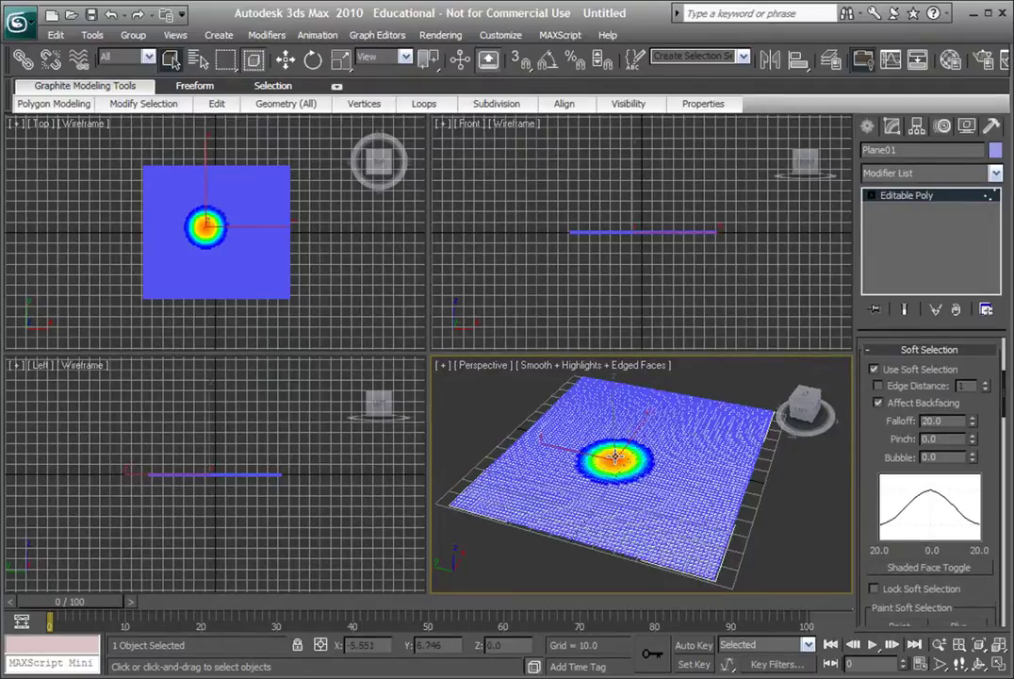
pyautogui.scroll(5, 642, 504)
pyautogui.scroll(-5, 650, 514)
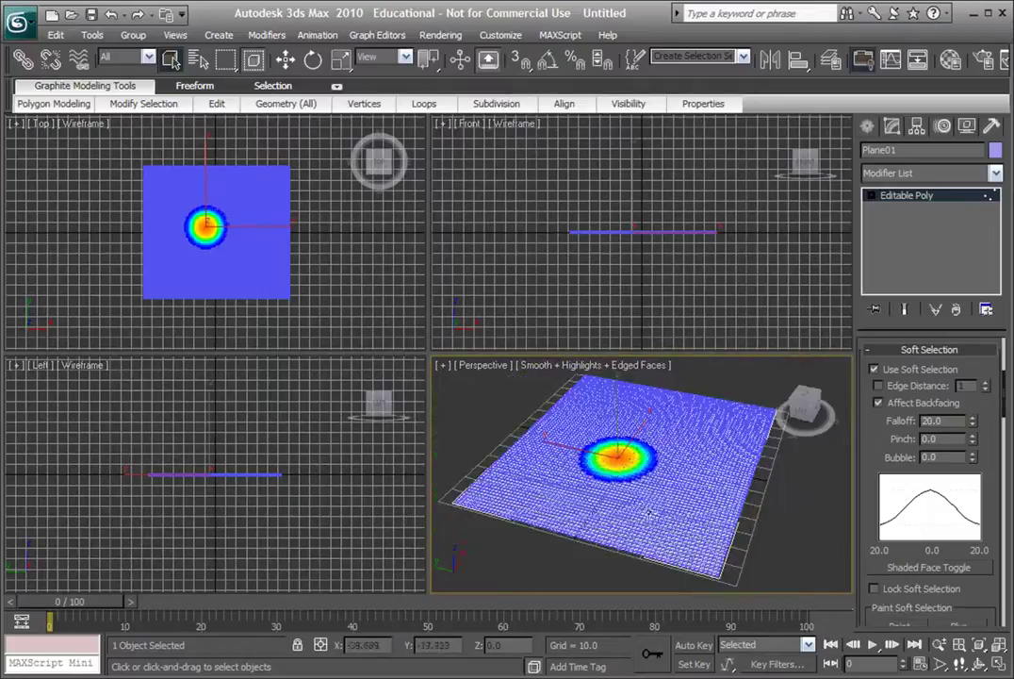
pyautogui.moveTo(974, 426)
pyautogui.mouseDown()
pyautogui.moveTo(971, 381)
pyautogui.moveTo(974, 436)
pyautogui.moveTo(958, 427)
pyautogui.mouseUp()
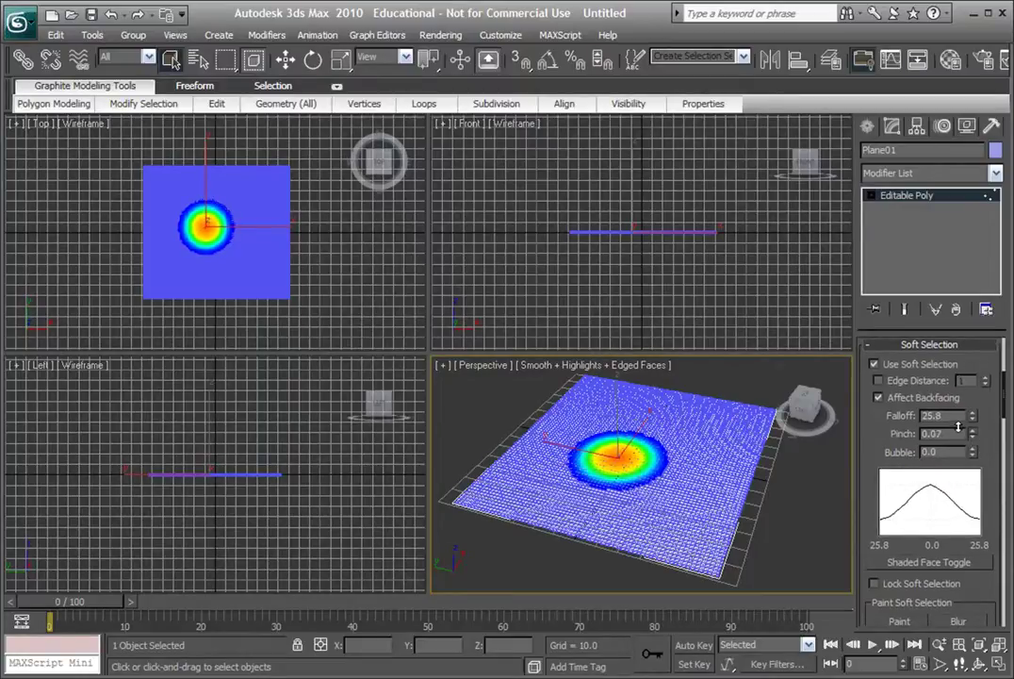
pyautogui.scroll(4, 599, 387)
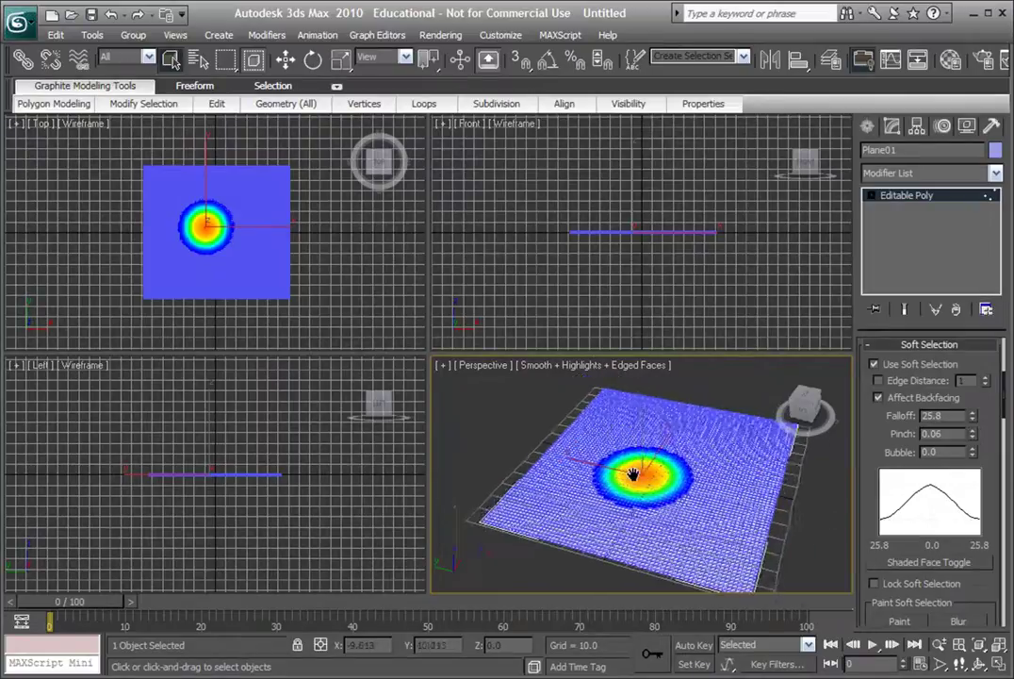
pyautogui.scroll(-4, 523, 386)
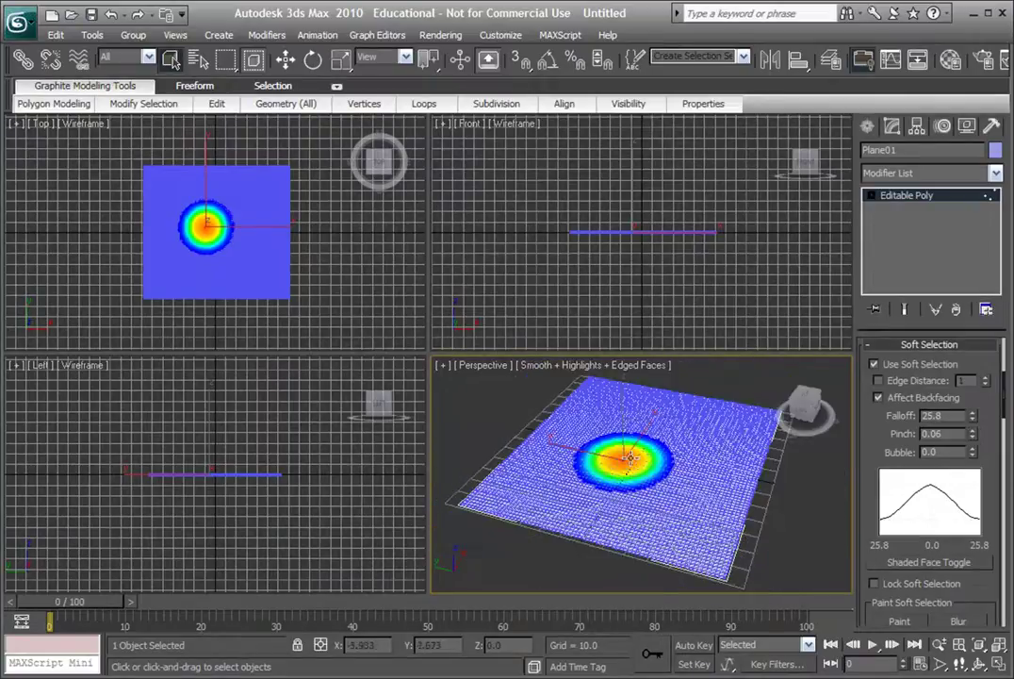
# Raise three neighbouring soft-selected vertices around the plane's centre into hills with the Move tool, the highest to a Z of about 27
pyautogui.click(284, 66)
pyautogui.moveTo(619, 509); pyautogui.dragTo(596, 507, button='middle')
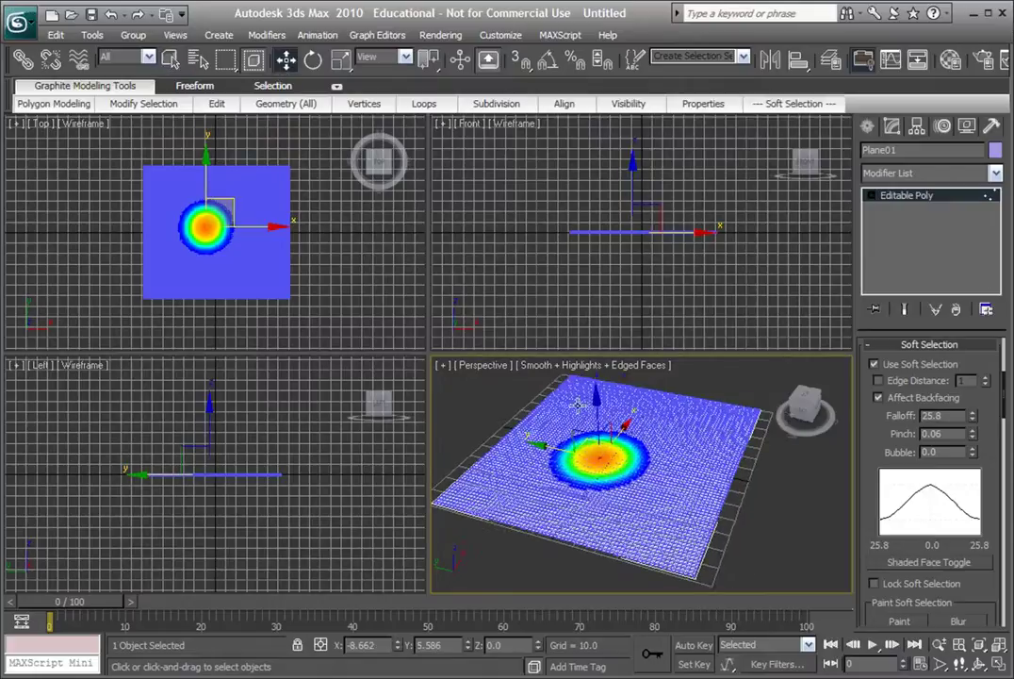
pyautogui.moveTo(606, 407); pyautogui.dragTo(601, 374)
pyautogui.moveTo(561, 469); pyautogui.dragTo(549, 394)
pyautogui.click(611, 489)
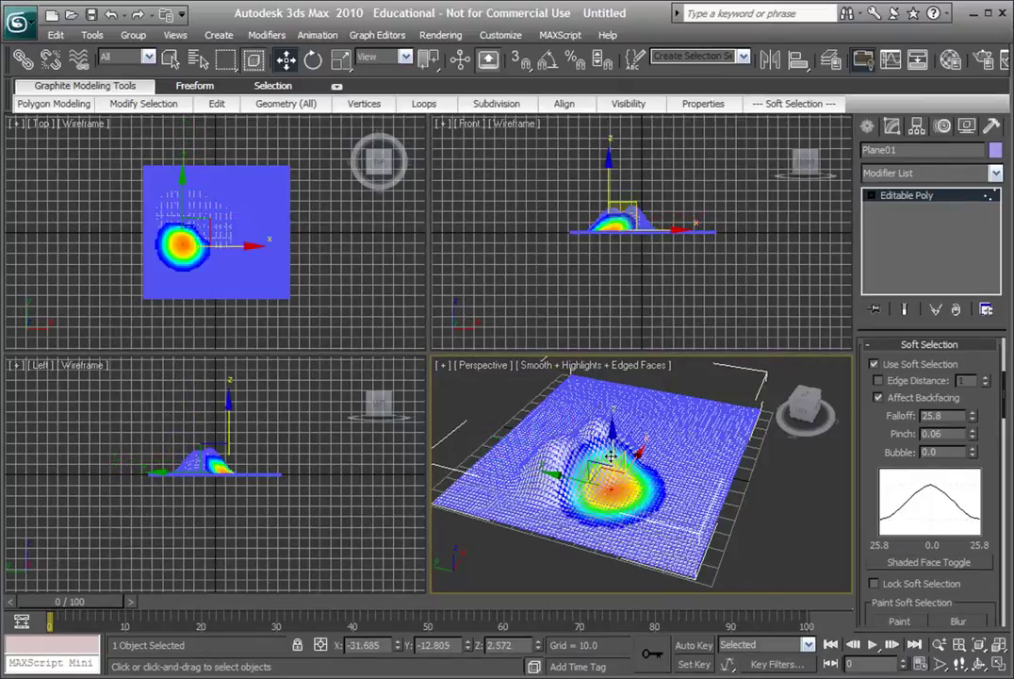
pyautogui.moveTo(611, 457); pyautogui.dragTo(611, 385)
# Raise the dip between the central hills to a Z of about 25 and pull up a lower hill near the plane's back edge
pyautogui.keyDown('alt'); pyautogui.moveTo(589, 502); pyautogui.dragTo(658, 497, button='middle'); pyautogui.keyUp('alt')
pyautogui.scroll(4, 659, 497)
pyautogui.scroll(-2, 686, 480)
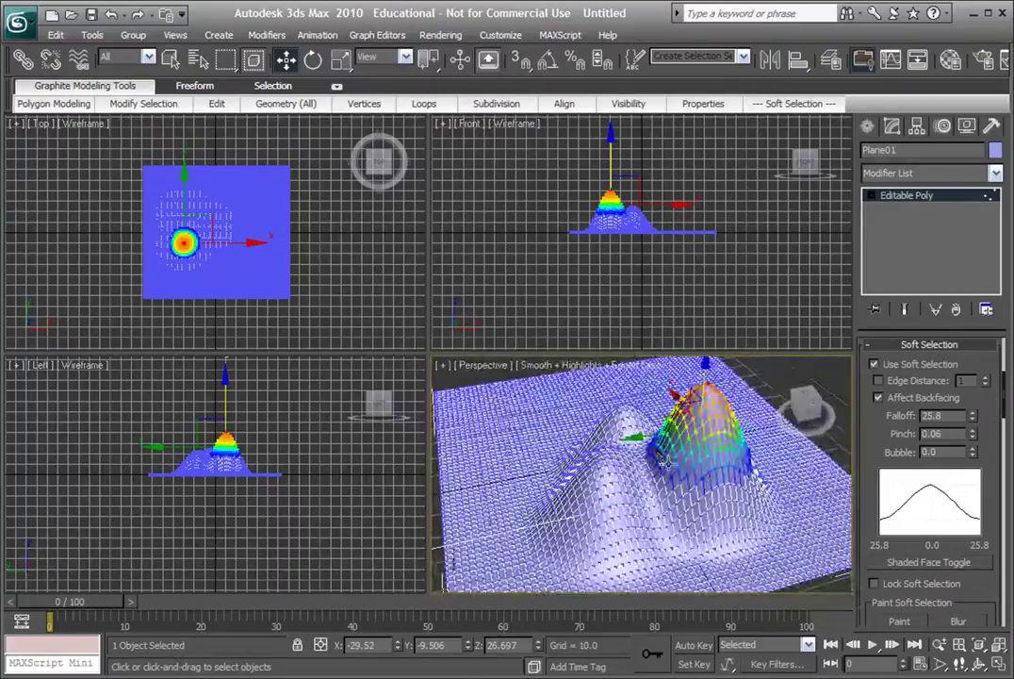
pyautogui.click(641, 449)
pyautogui.keyDown('alt'); pyautogui.moveTo(640, 448); pyautogui.dragTo(645, 474, button='middle'); pyautogui.keyUp('alt')
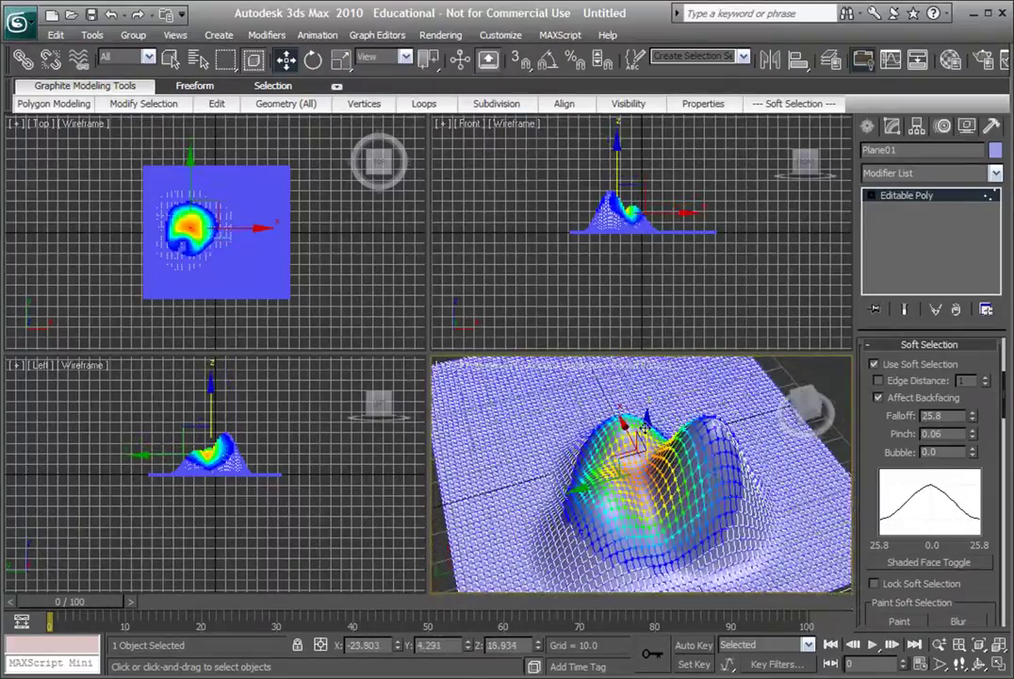
pyautogui.click(647, 426)
pyautogui.keyDown('alt'); pyautogui.moveTo(647, 426); pyautogui.dragTo(707, 386, button='middle'); pyautogui.keyUp('alt')
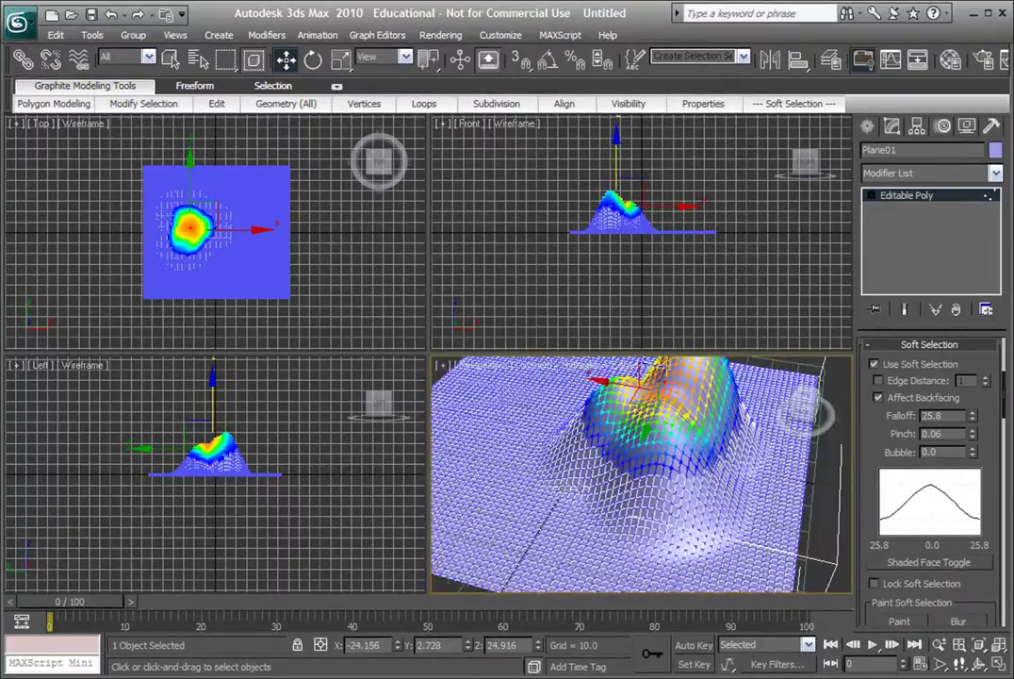
pyautogui.click(511, 504)
pyautogui.moveTo(500, 462); pyautogui.dragTo(500, 432)
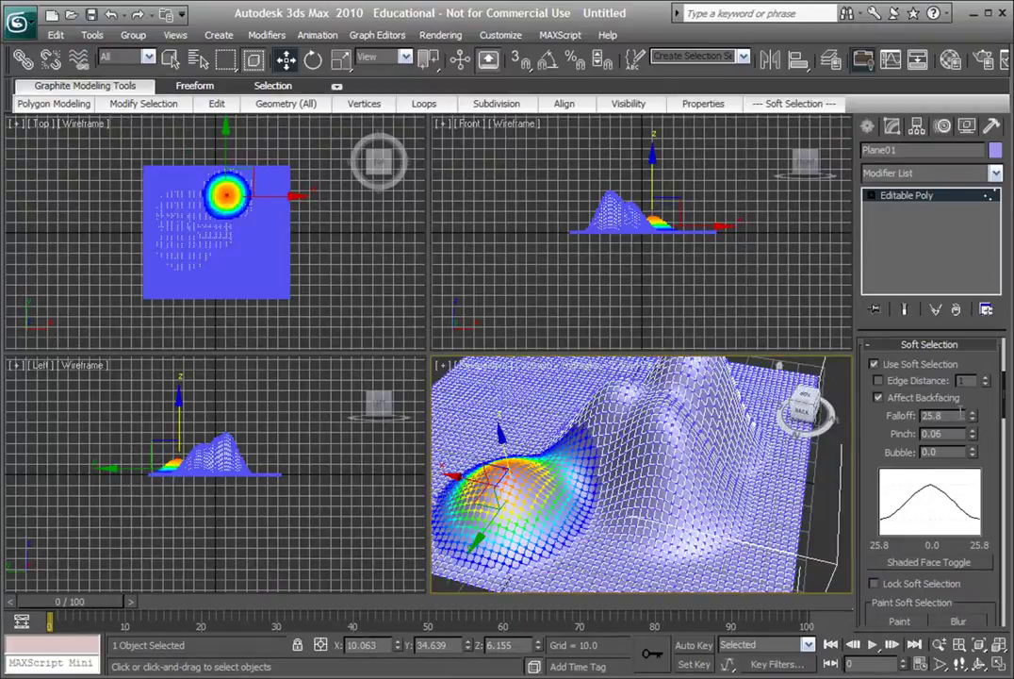
# Set the soft selection's falloff to 36.894 and pinch to -0.7
pyautogui.moveTo(971, 417); pyautogui.dragTo(969, 377)
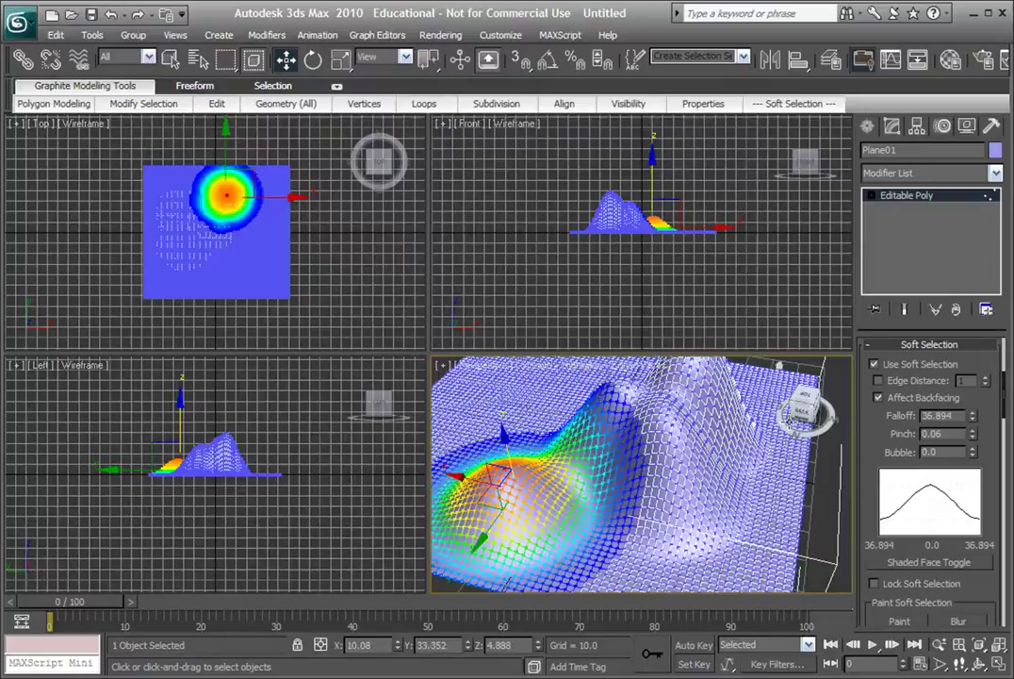
pyautogui.moveTo(524, 505); pyautogui.dragTo(608, 481, button='middle')
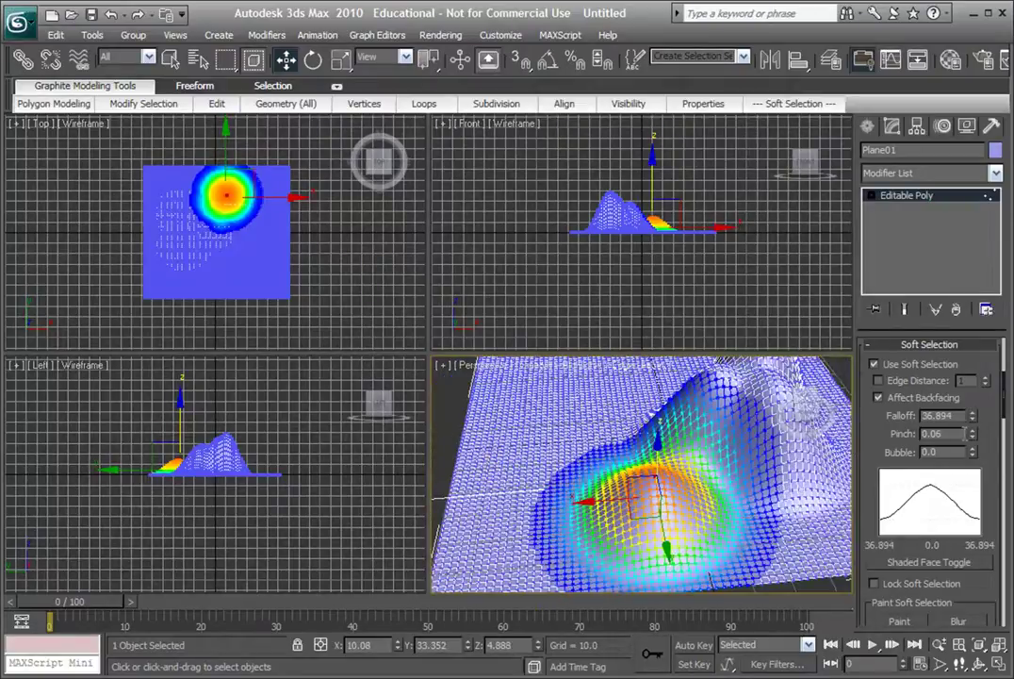
pyautogui.moveTo(973, 435); pyautogui.dragTo(971, 499)
# Select a vertex on the flat area near the plane's front-right corner and raise it into a broad hill
pyautogui.moveTo(565, 502); pyautogui.dragTo(677, 534, button='middle')
pyautogui.click(614, 436)
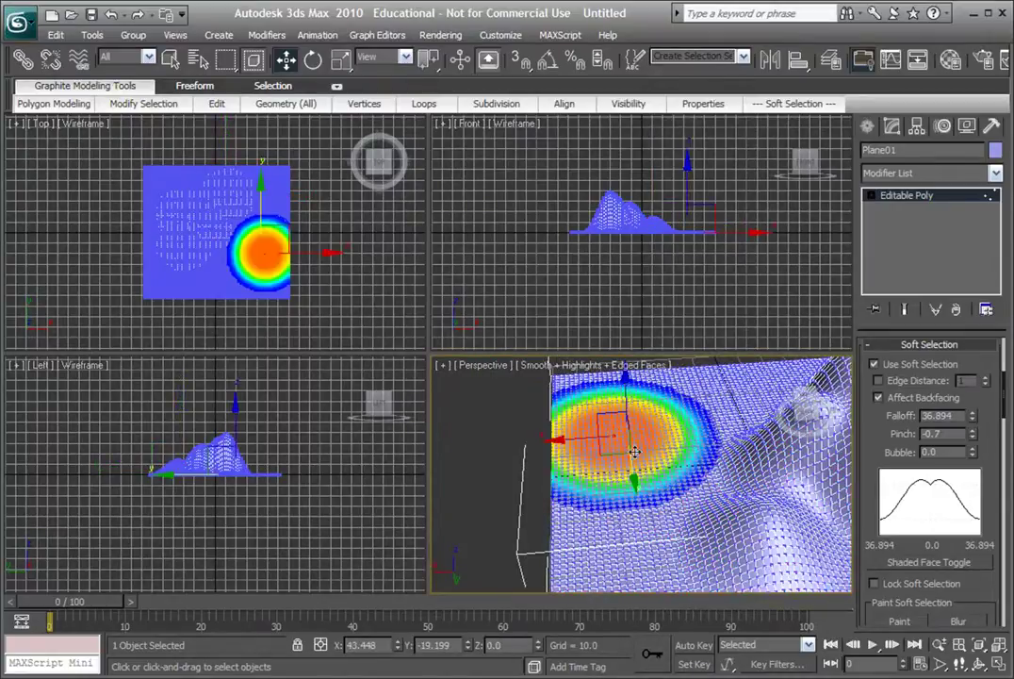
pyautogui.click(657, 432)
pyautogui.moveTo(652, 407); pyautogui.dragTo(657, 363)
# Sink one basin in the plane's back-right area and another near its front edge, the latter to a Z of about -9
pyautogui.keyDown('alt'); pyautogui.moveTo(475, 378); pyautogui.dragTo(685, 500, button='middle'); pyautogui.keyUp('alt')
pyautogui.click(679, 479)
pyautogui.moveTo(671, 484); pyautogui.dragTo(666, 519)
pyautogui.keyDown('alt'); pyautogui.moveTo(666, 519); pyautogui.dragTo(570, 521, button='middle'); pyautogui.keyUp('alt')
pyautogui.click(573, 474)
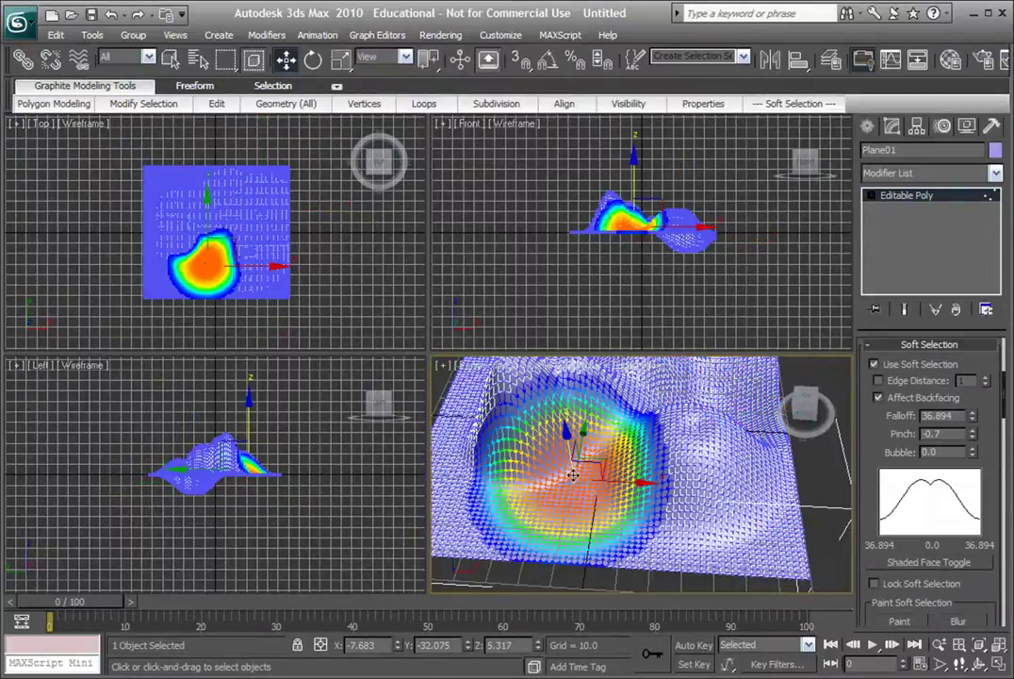
pyautogui.moveTo(572, 473); pyautogui.dragTo(573, 512)
# Try to pull the front basin out beyond the plane's edge and undo the move
pyautogui.moveTo(615, 505); pyautogui.dragTo(745, 462, button='middle')
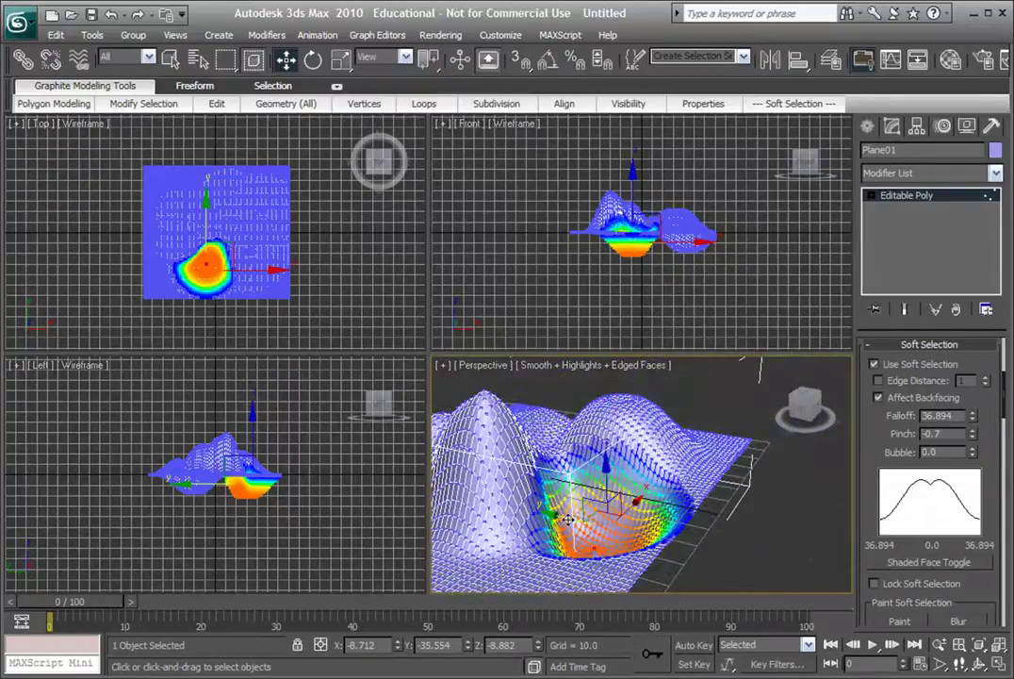
pyautogui.moveTo(568, 520); pyautogui.dragTo(737, 490)
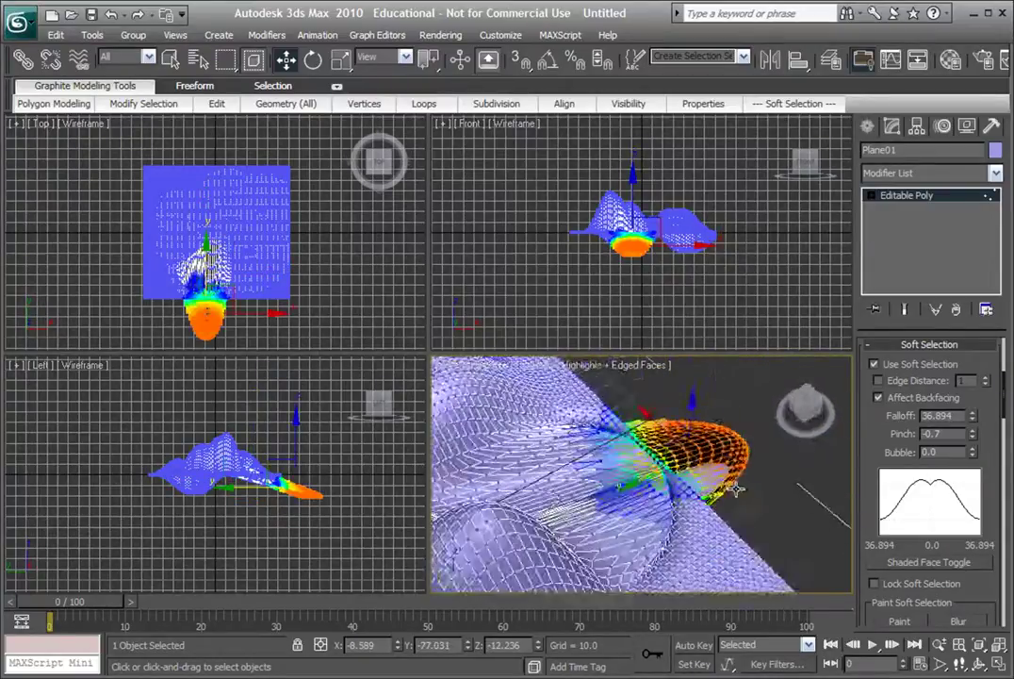
pyautogui.keyDown('alt'); pyautogui.moveTo(735, 488); pyautogui.dragTo(684, 533, button='middle'); pyautogui.keyUp('alt')
pyautogui.hotkey('ctrl', 'z')
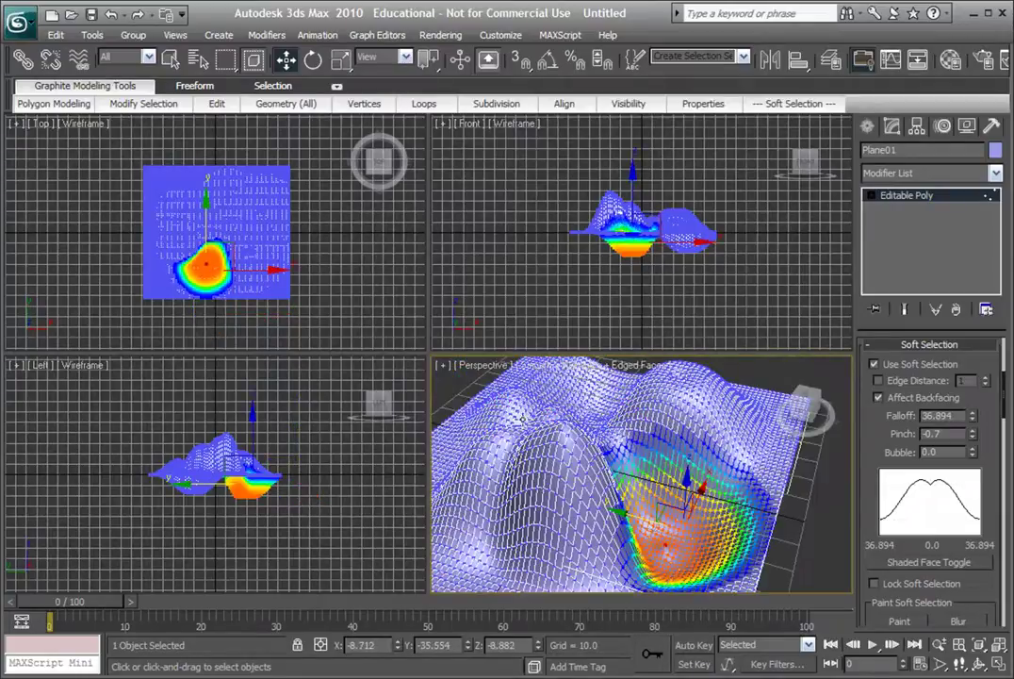
pyautogui.click(524, 436)
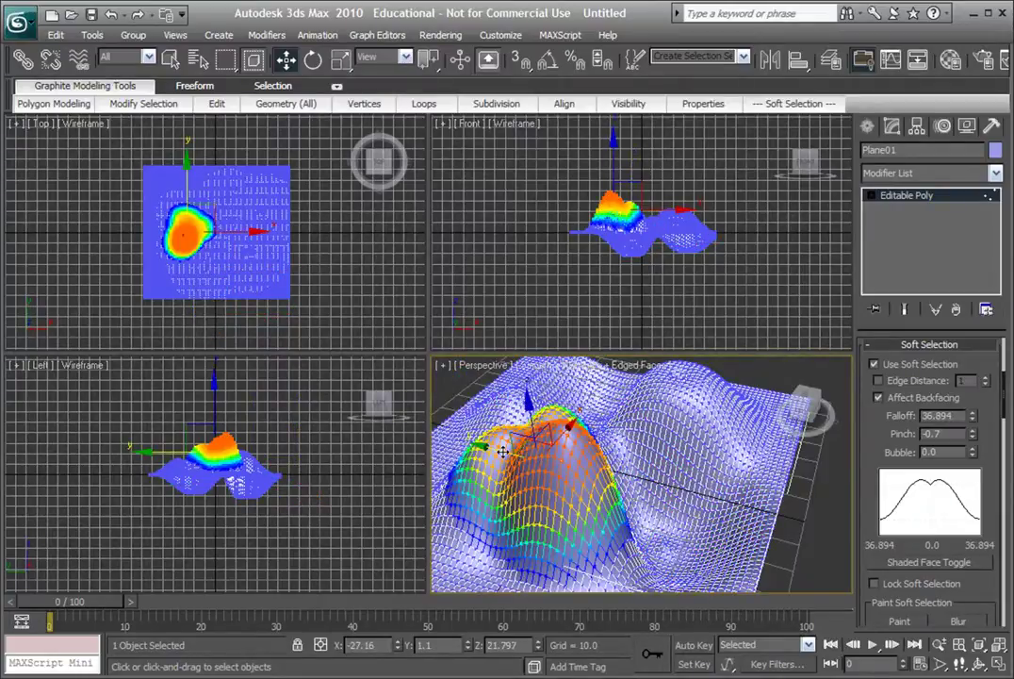
pyautogui.moveTo(501, 451); pyautogui.dragTo(526, 452)
pyautogui.keyDown('alt'); pyautogui.moveTo(526, 452); pyautogui.dragTo(847, 460, button='middle'); pyautogui.keyUp('alt')
pyautogui.click(584, 407)
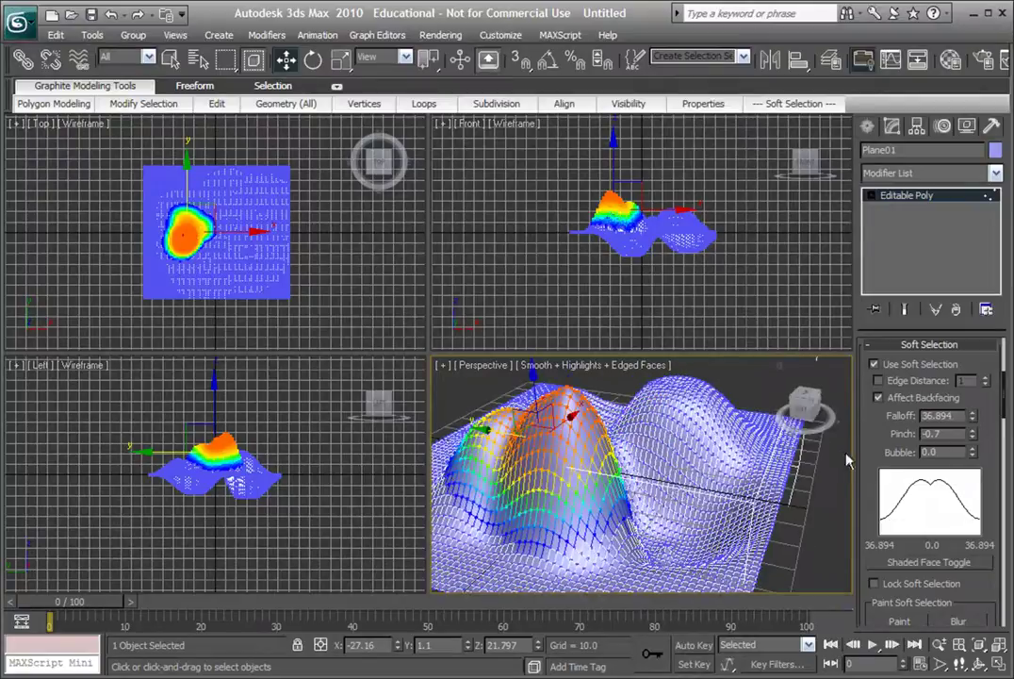
# Leave the vertex sub-object level and hide the edged faces in the perspective view to show the smooth shaded terrain
pyautogui.moveTo(875, 451); pyautogui.dragTo(881, 622)
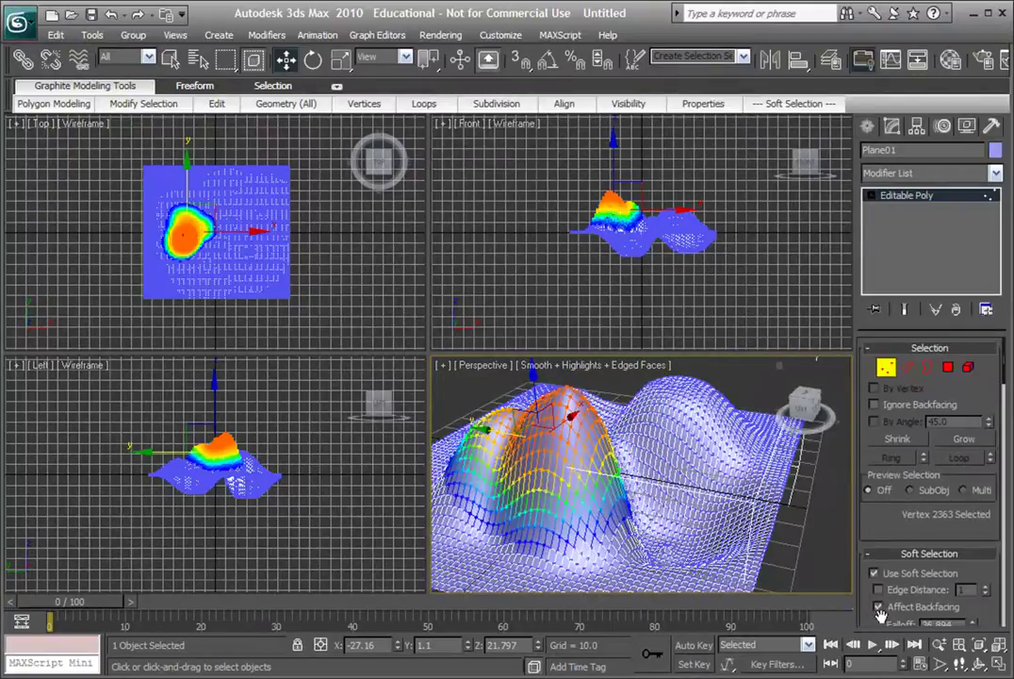
pyautogui.click(891, 369)
pyautogui.keyDown('alt'); pyautogui.moveTo(679, 443); pyautogui.dragTo(608, 452, button='middle'); pyautogui.keyUp('alt')
pyautogui.press('F4')
pyautogui.scroll(3, 589, 479)
pyautogui.press('n')
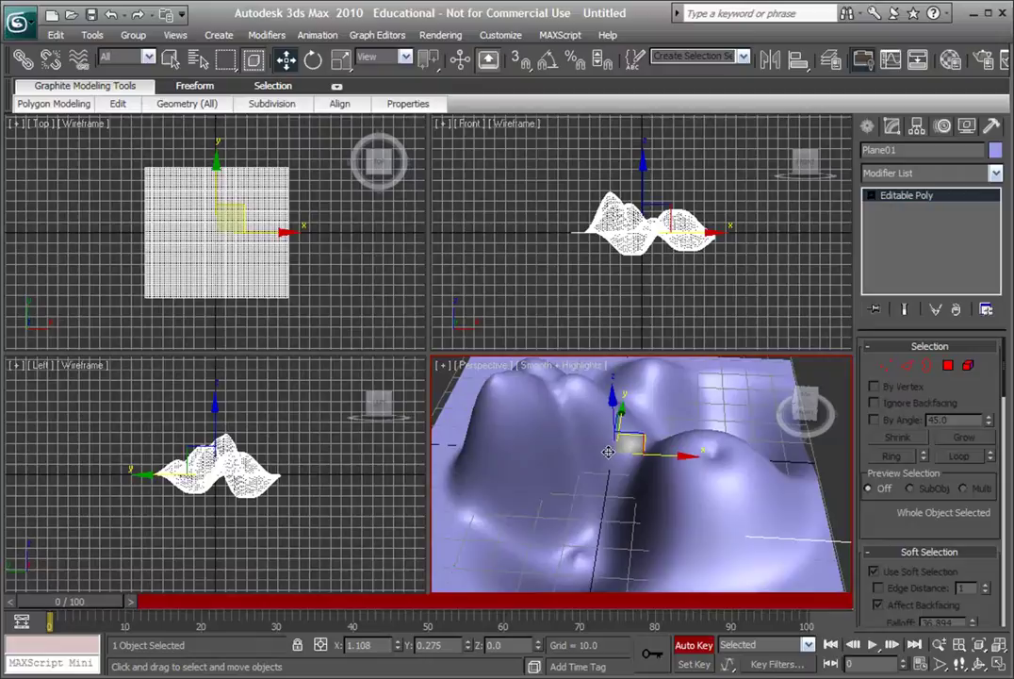
pyautogui.press('n')
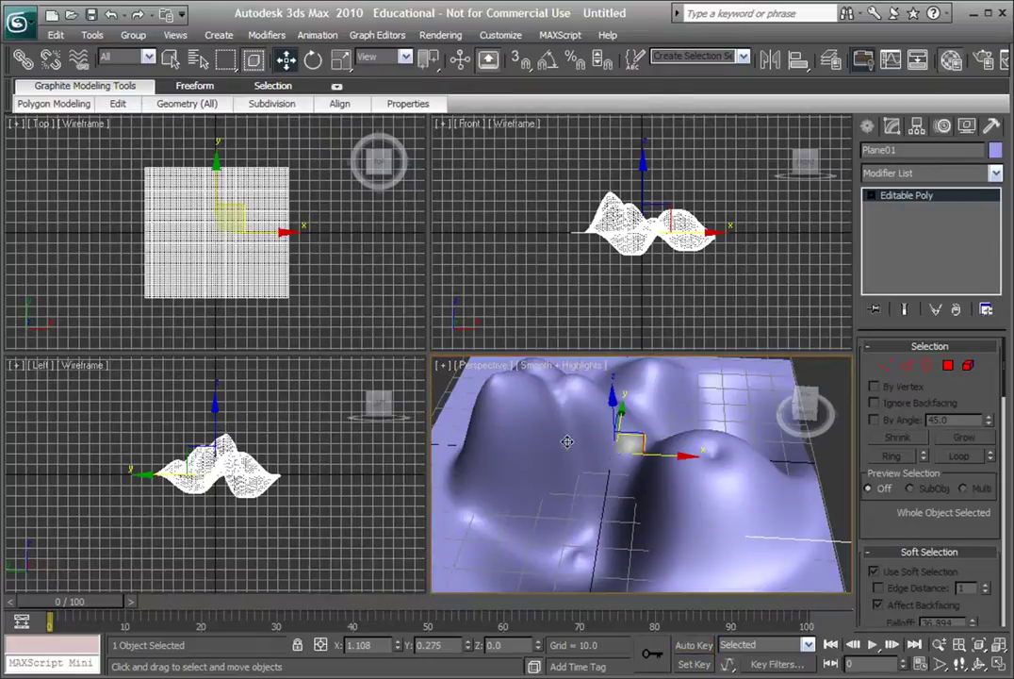
# Open the Material Editor and assign a Gradient map to the first material's diffuse colour
pyautogui.press('m')
pyautogui.moveTo(489, 59); pyautogui.dragTo(506, 54)
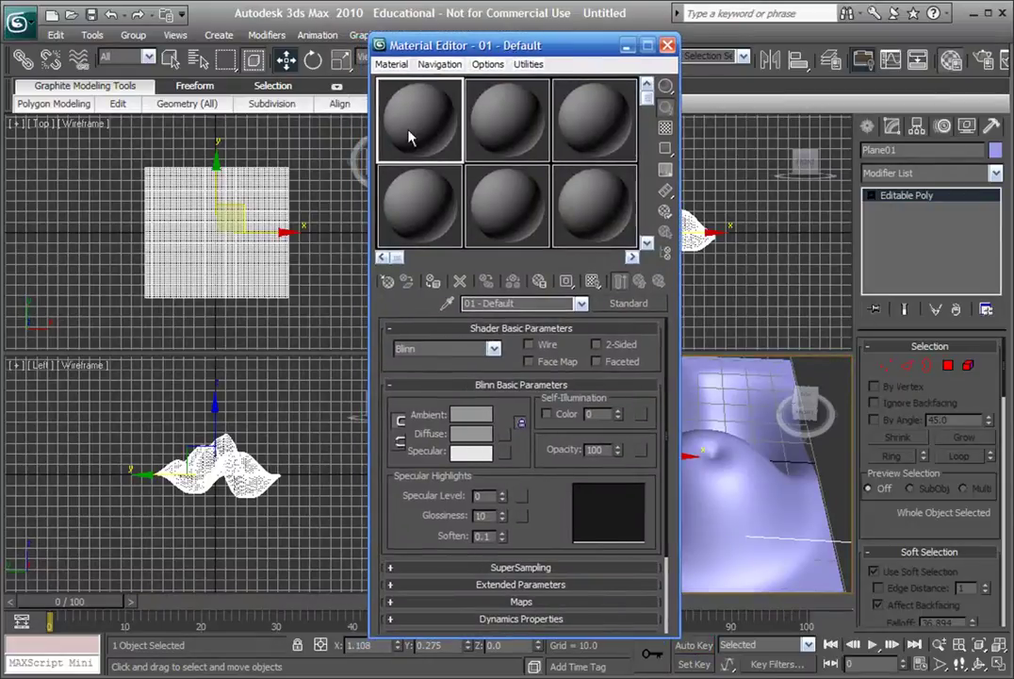
pyautogui.click(626, 304)
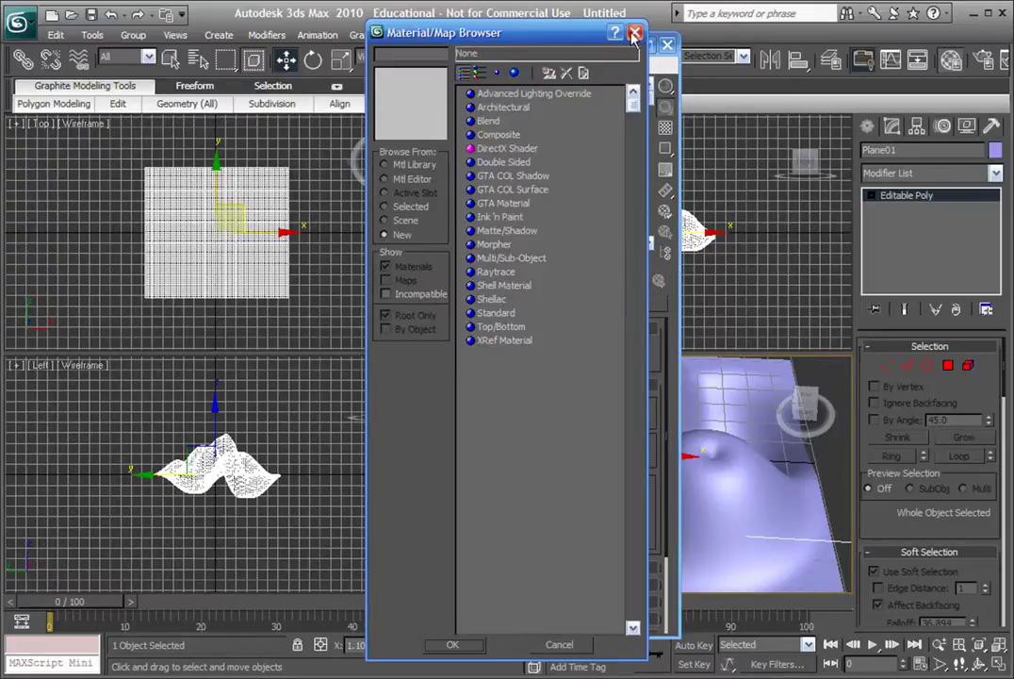
pyautogui.click(634, 32)
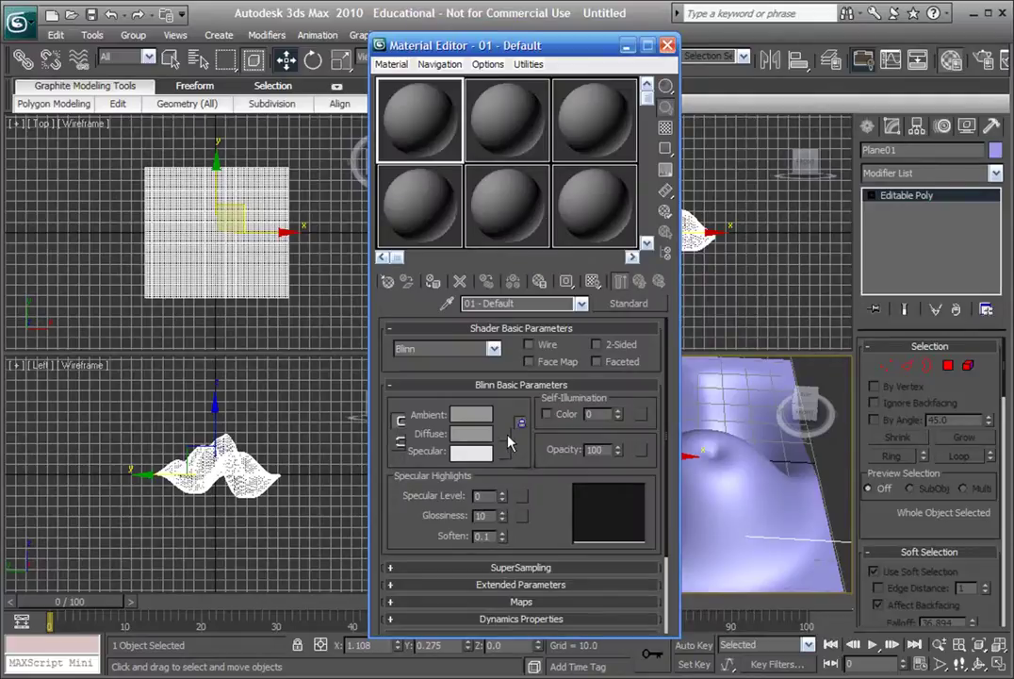
pyautogui.click(506, 434)
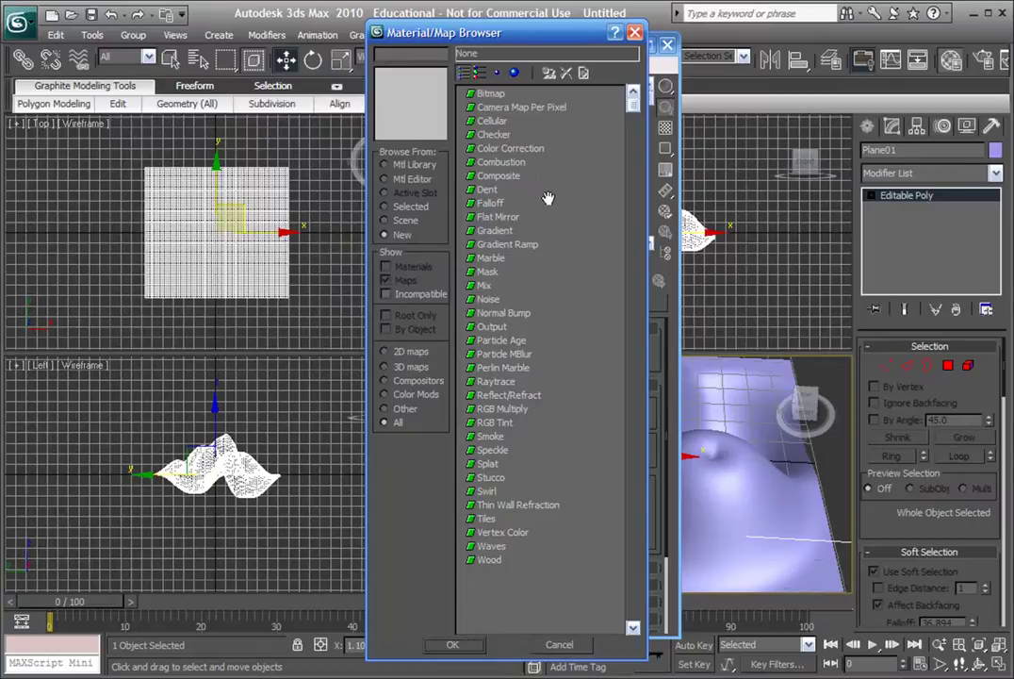
pyautogui.click(495, 233)
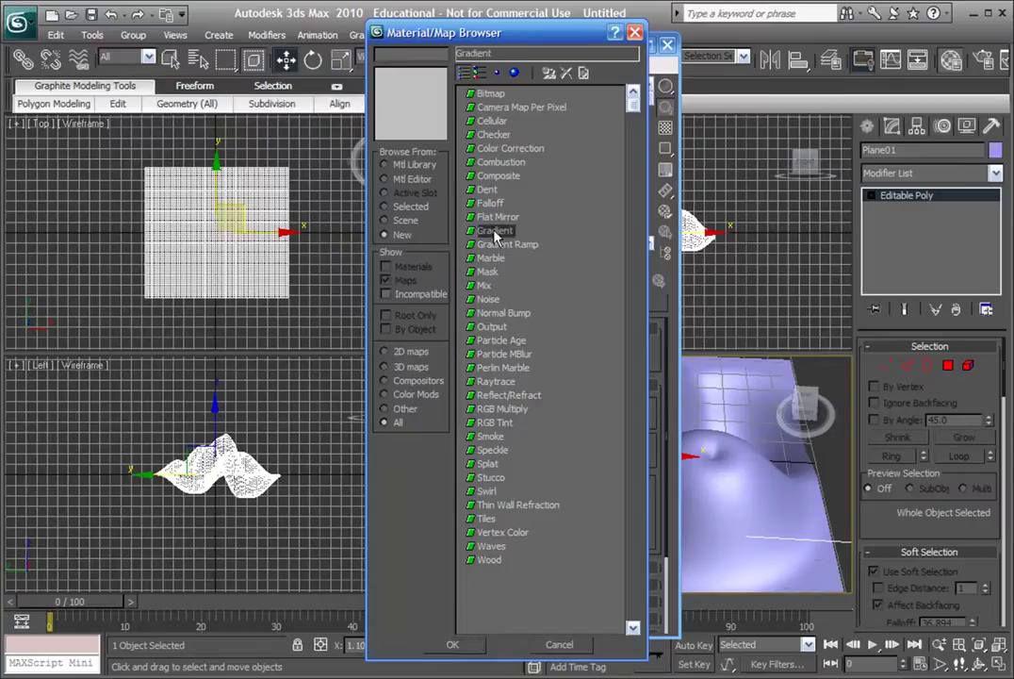
pyautogui.click(453, 645)
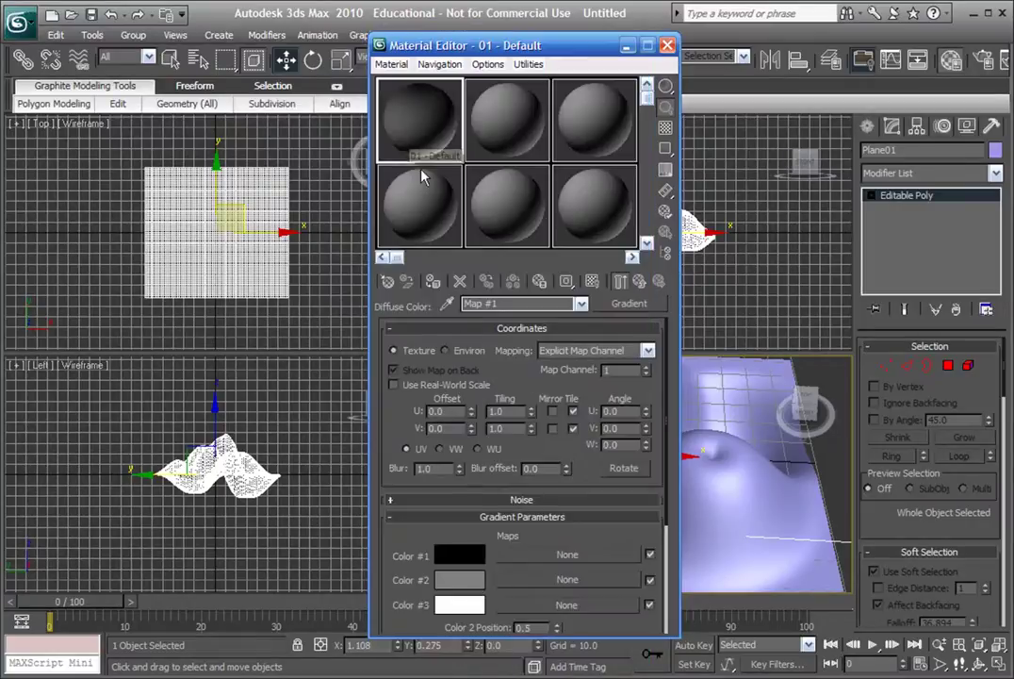
# Set the gradient's Color #1 to white and Color #3 to black
pyautogui.moveTo(410, 535); pyautogui.dragTo(412, 488)
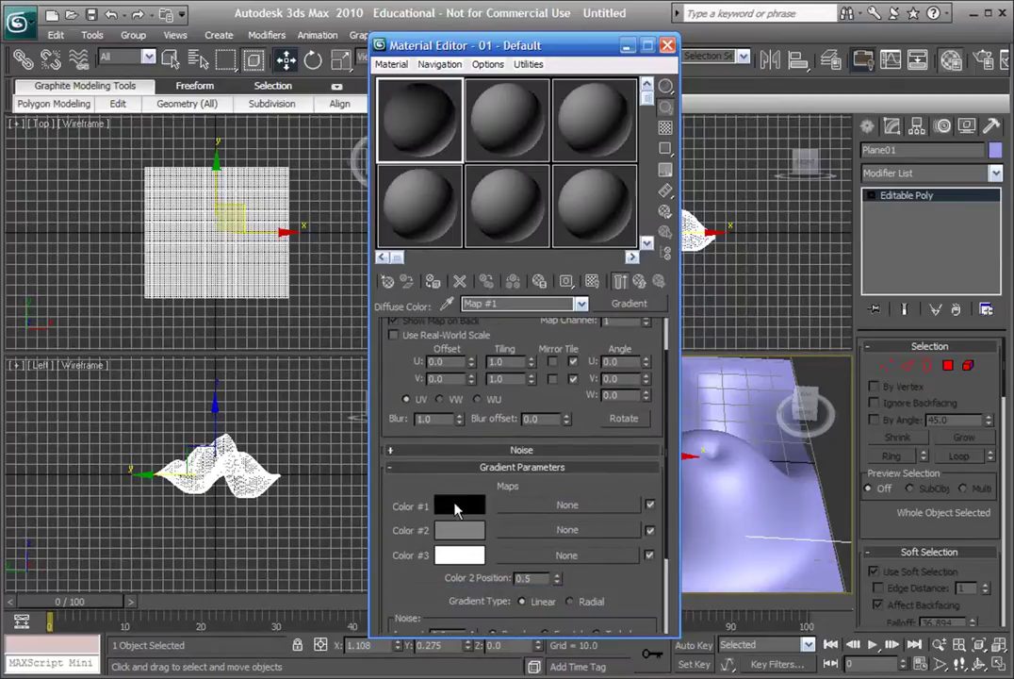
pyautogui.click(457, 506)
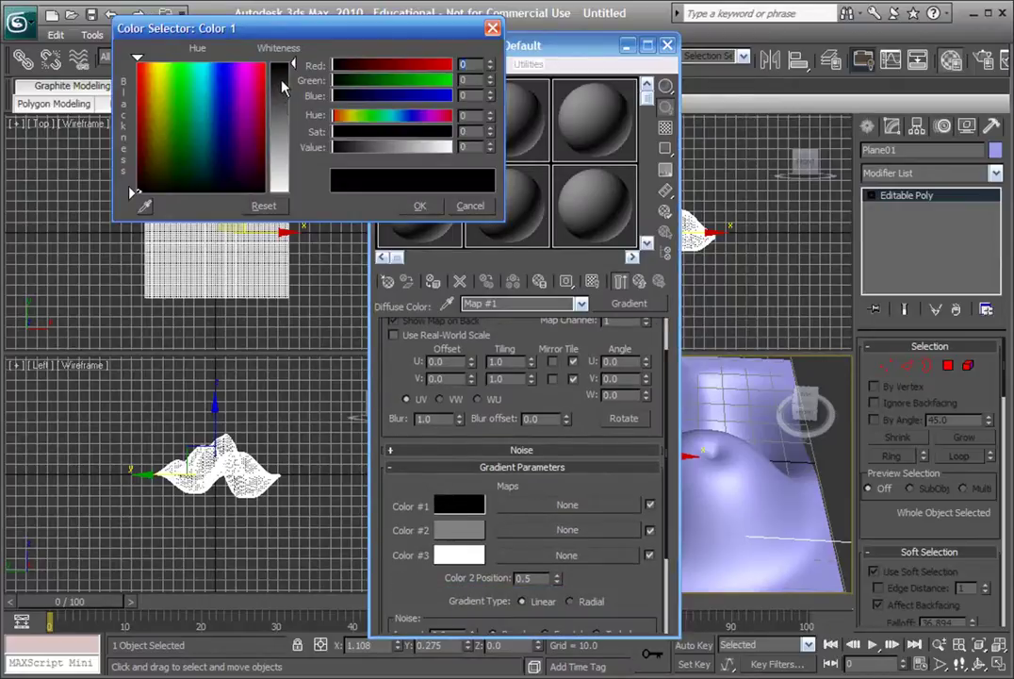
pyautogui.moveTo(283, 87); pyautogui.dragTo(281, 188)
pyautogui.click(419, 205)
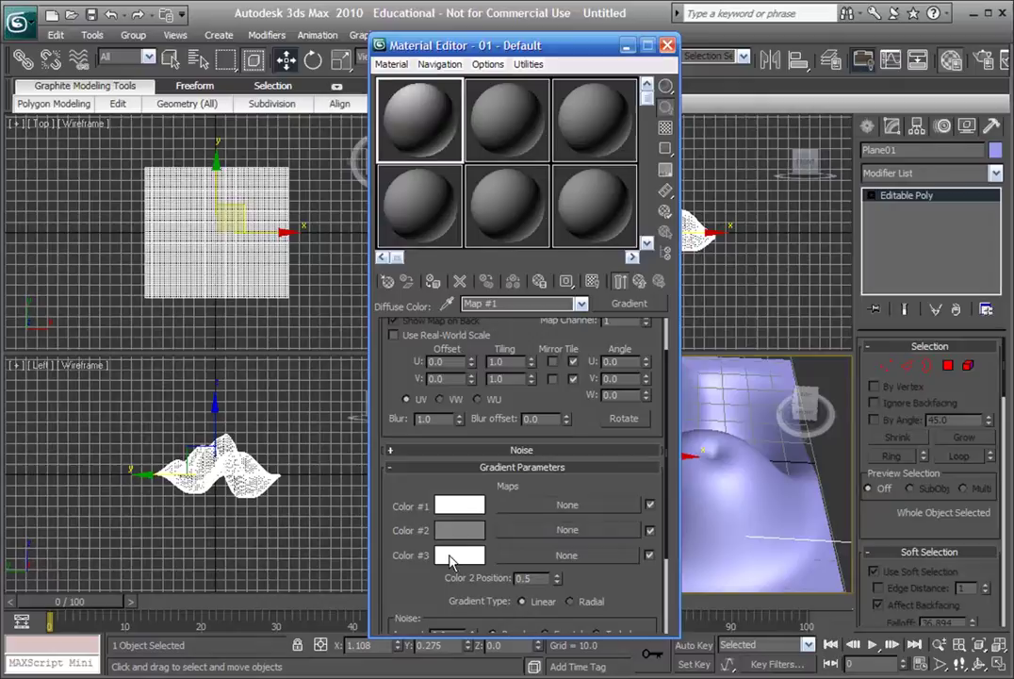
pyautogui.click(449, 557)
pyautogui.moveTo(291, 168); pyautogui.dragTo(291, 60)
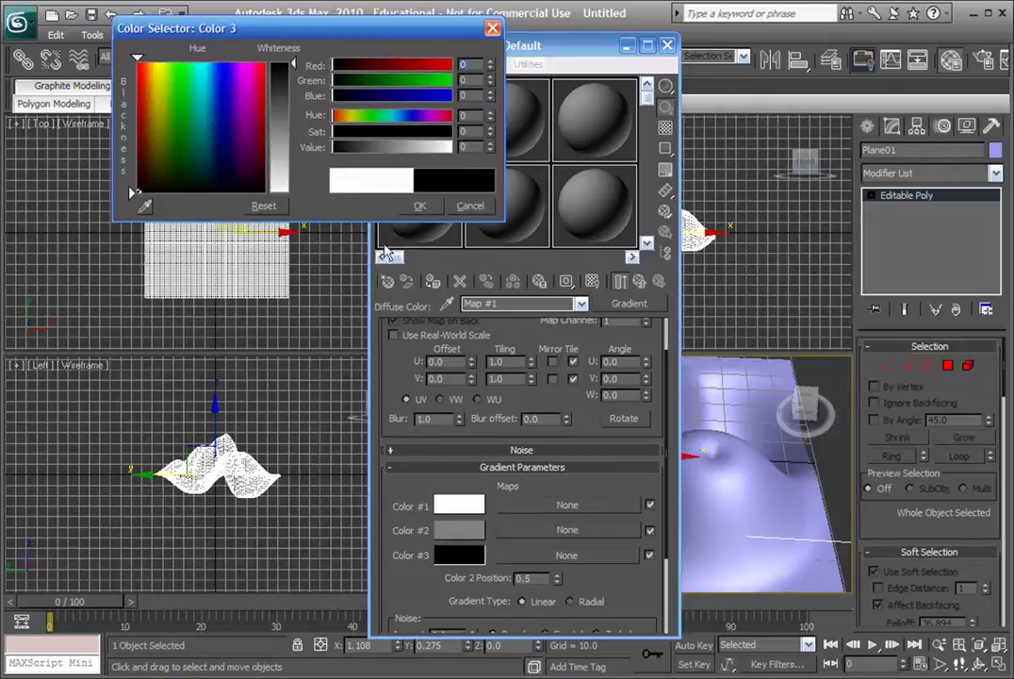
pyautogui.click(418, 206)
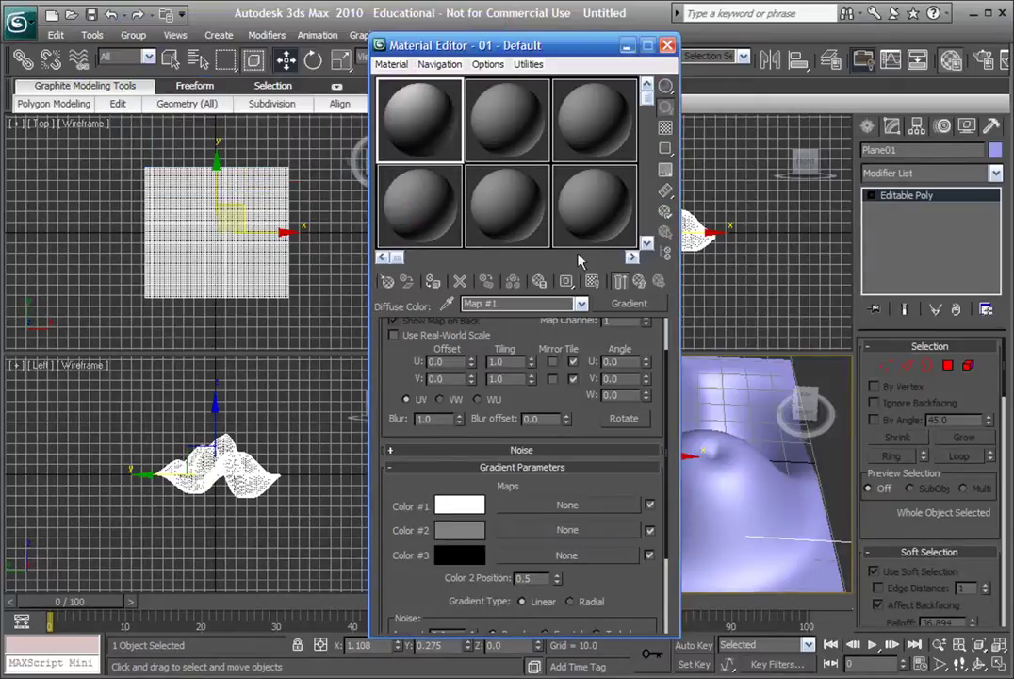
# Return from the gradient map to its parent material and apply that material to the terrain plane
pyautogui.click(641, 283)
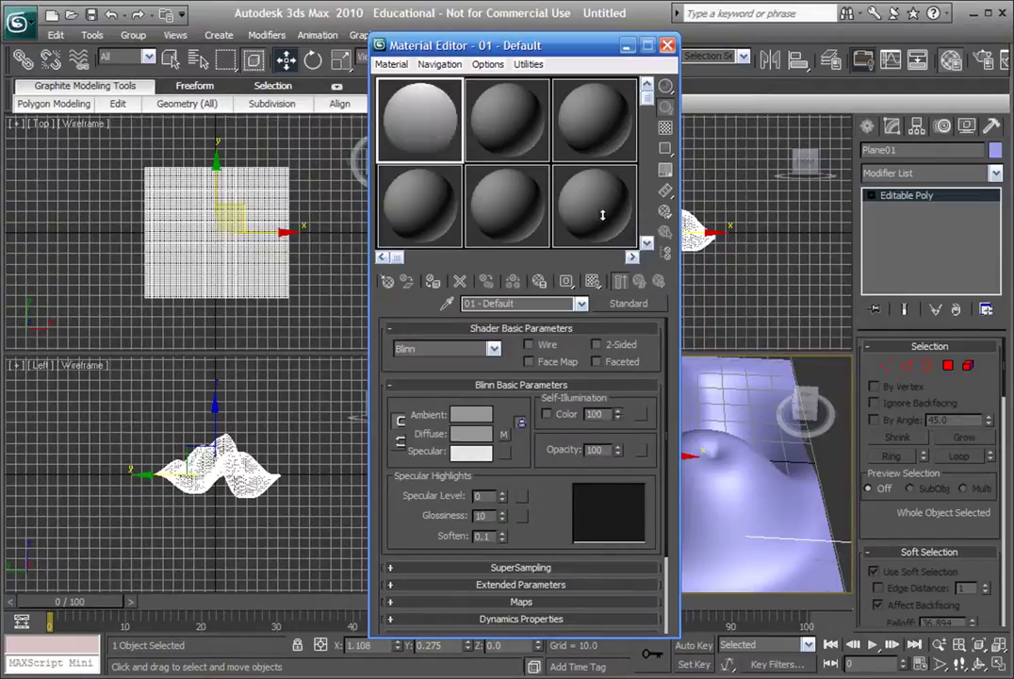
pyautogui.moveTo(566, 49); pyautogui.dragTo(363, 49)
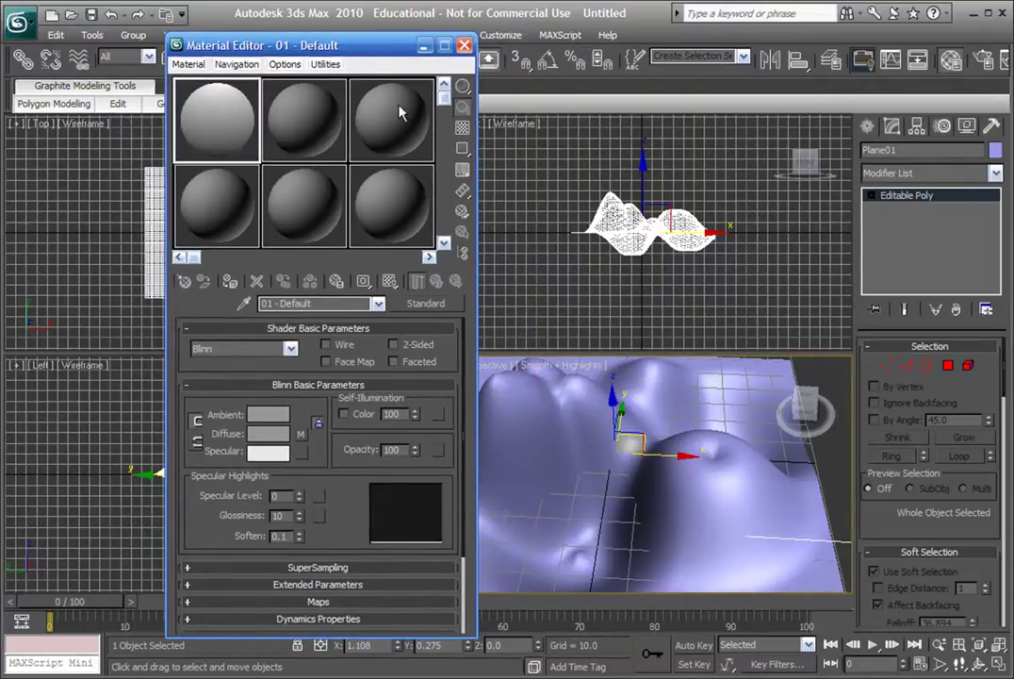
pyautogui.moveTo(288, 45); pyautogui.dragTo(244, 45)
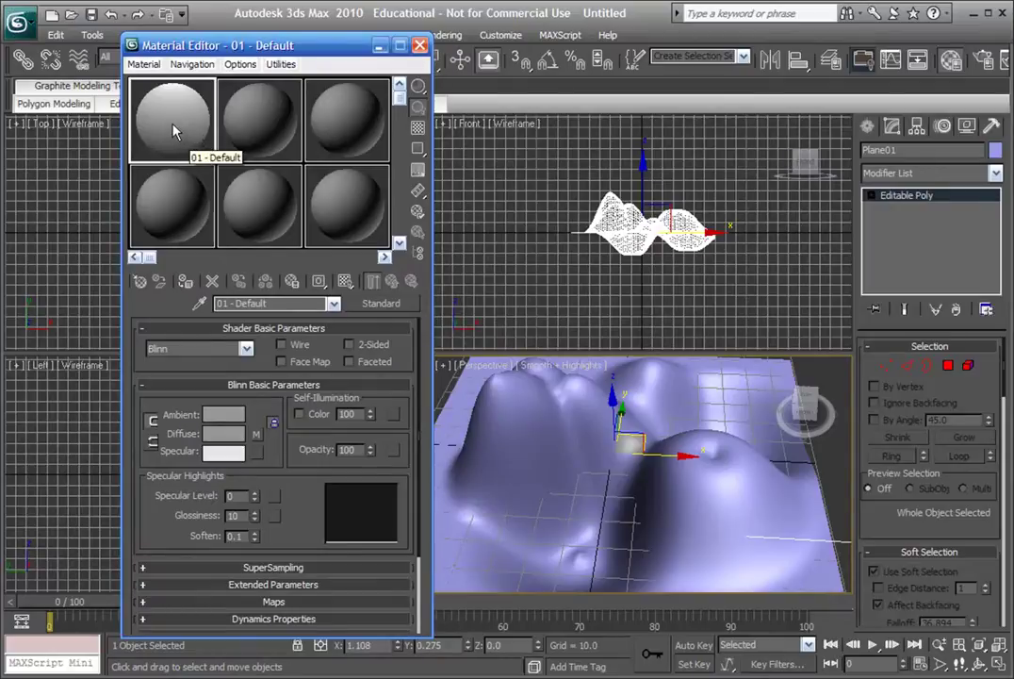
pyautogui.moveTo(173, 131); pyautogui.dragTo(573, 459)
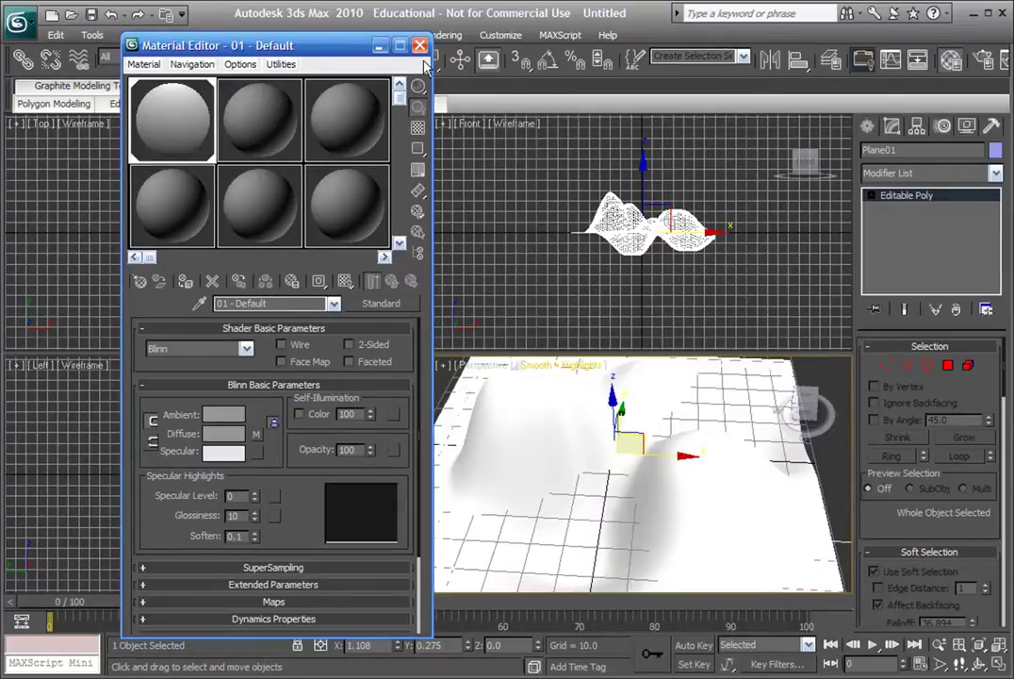
pyautogui.click(420, 45)
# Turn on the display of the first material's gradient map on the terrain in the shaded viewport
pyautogui.moveTo(526, 417); pyautogui.dragTo(594, 363, button='middle')
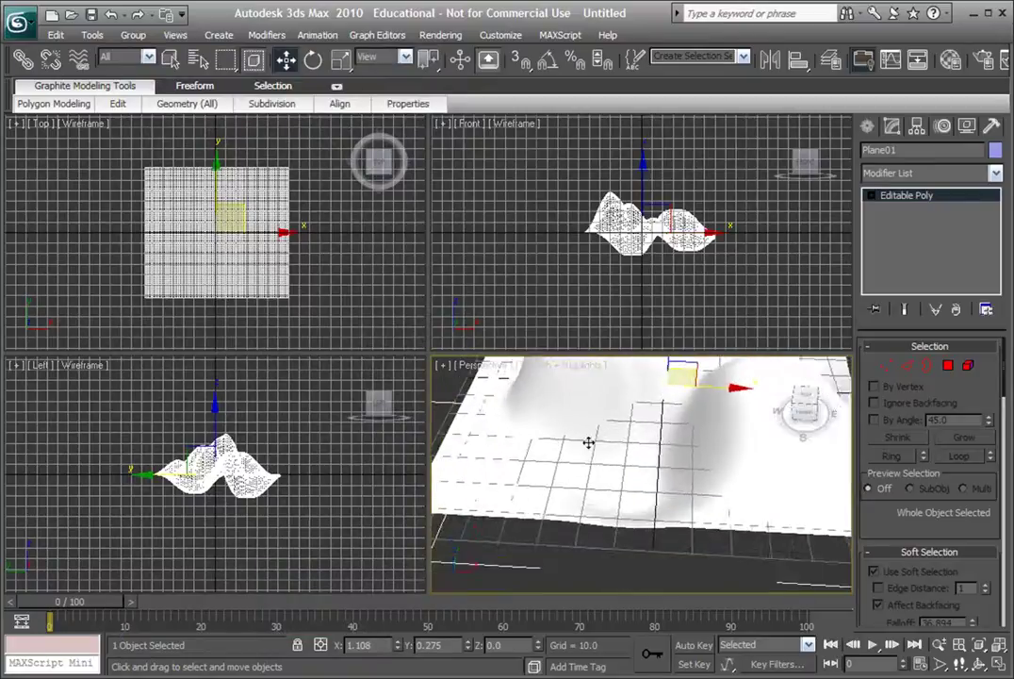
pyautogui.scroll(-2, 588, 442)
pyautogui.moveTo(588, 442); pyautogui.dragTo(561, 489, button='middle')
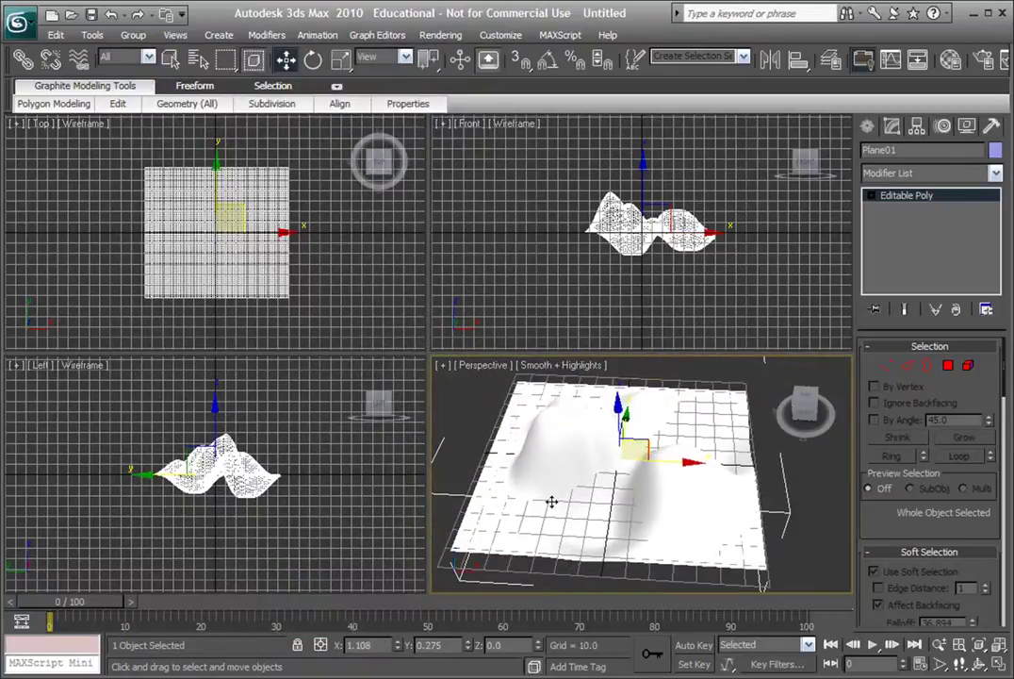
pyautogui.press('m')
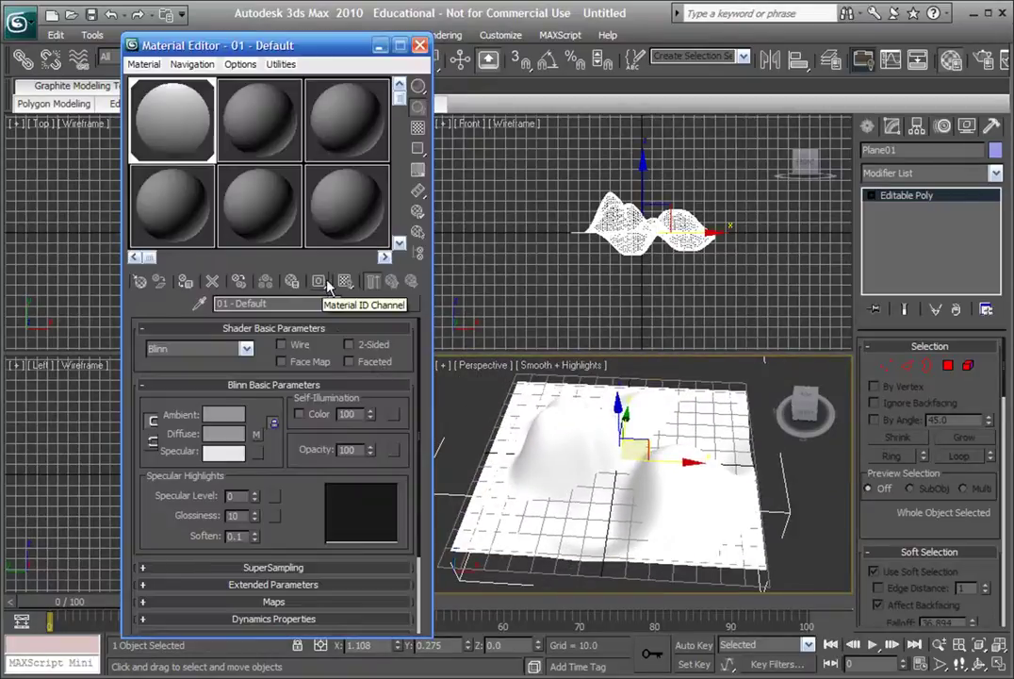
pyautogui.click(345, 282)
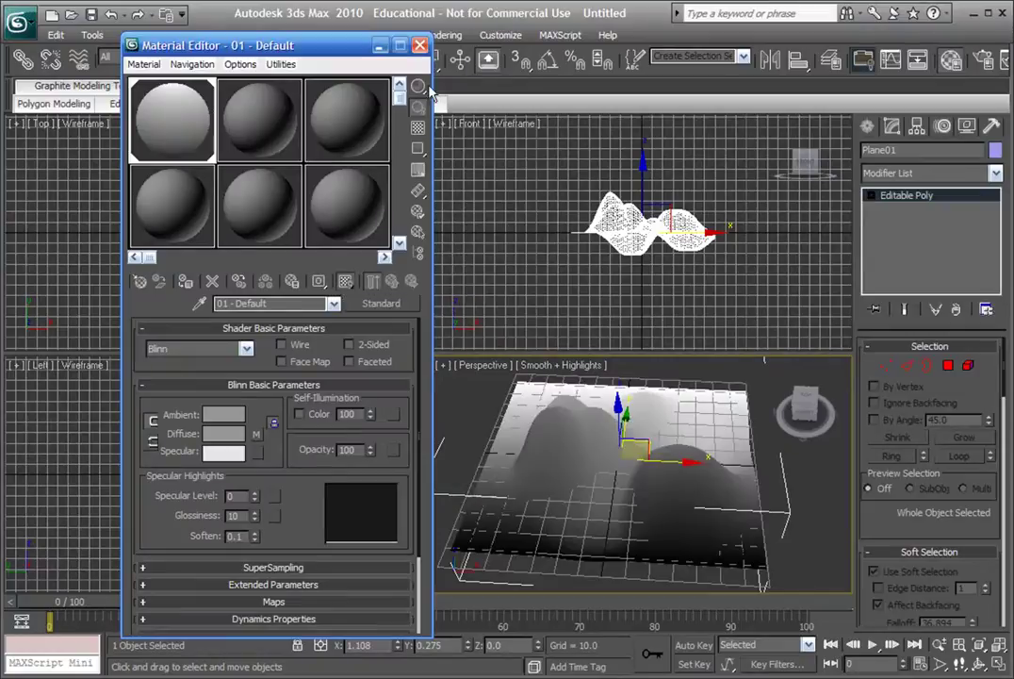
pyautogui.click(419, 46)
# Add an Unwrap UVW modifier to the terrain plane above its Editable Poly
pyautogui.keyDown('alt'); pyautogui.moveTo(490, 439); pyautogui.dragTo(650, 465, button='middle'); pyautogui.keyUp('alt')
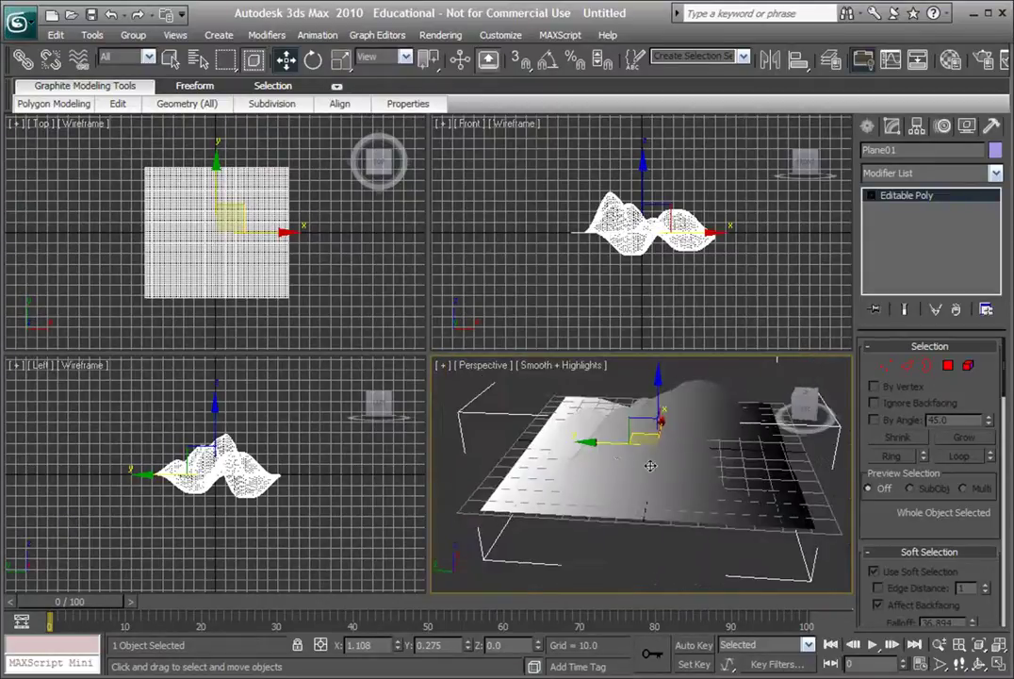
pyautogui.click(921, 176)
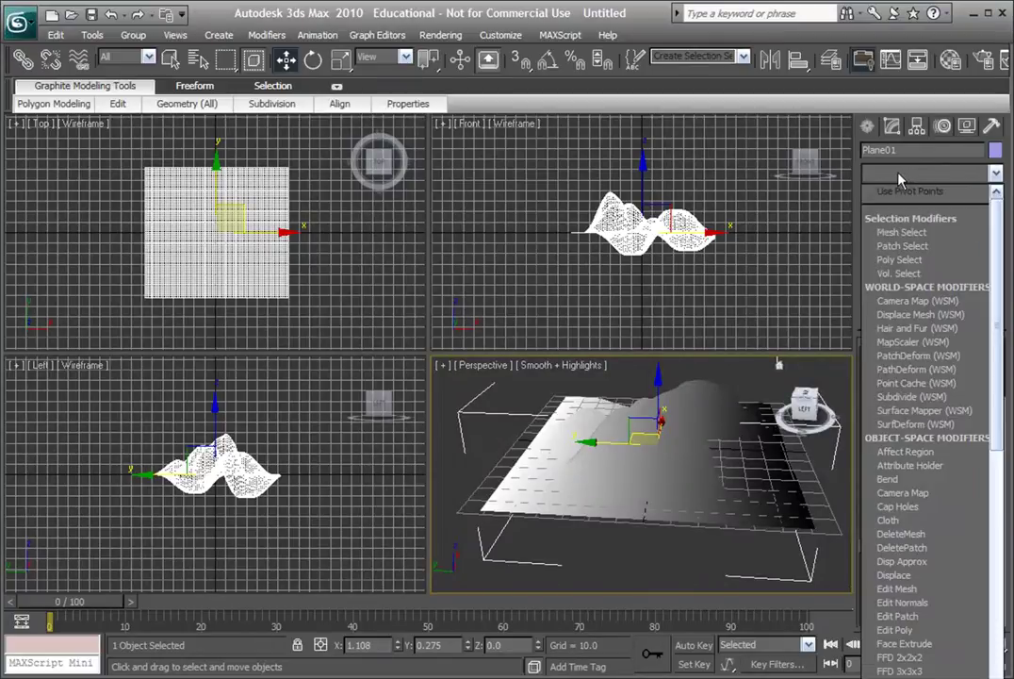
pyautogui.press('u')
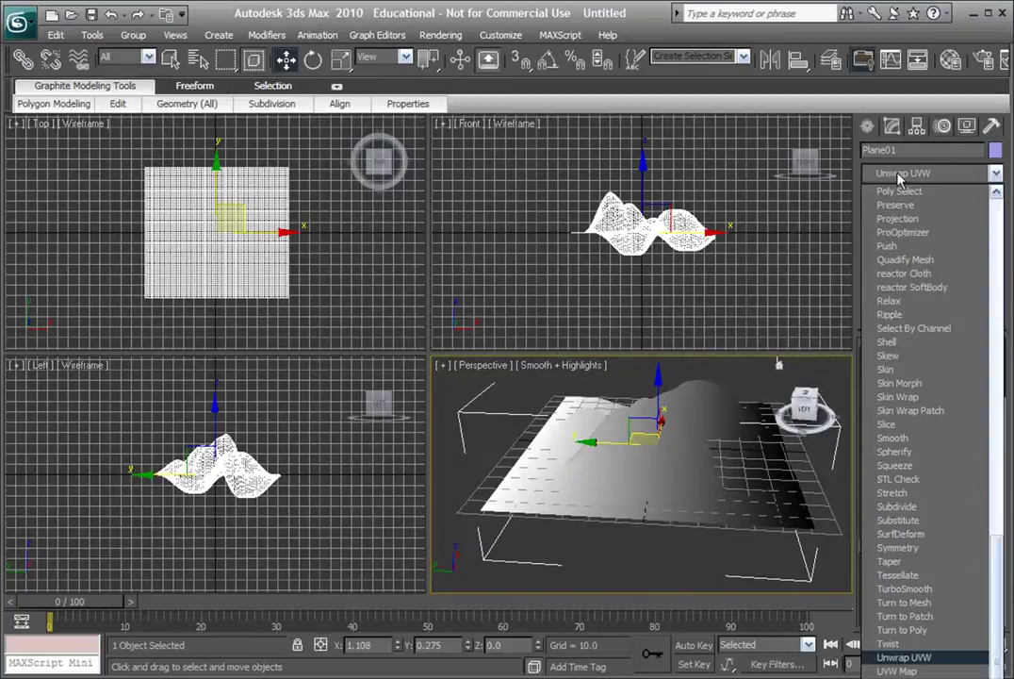
pyautogui.click(943, 657)
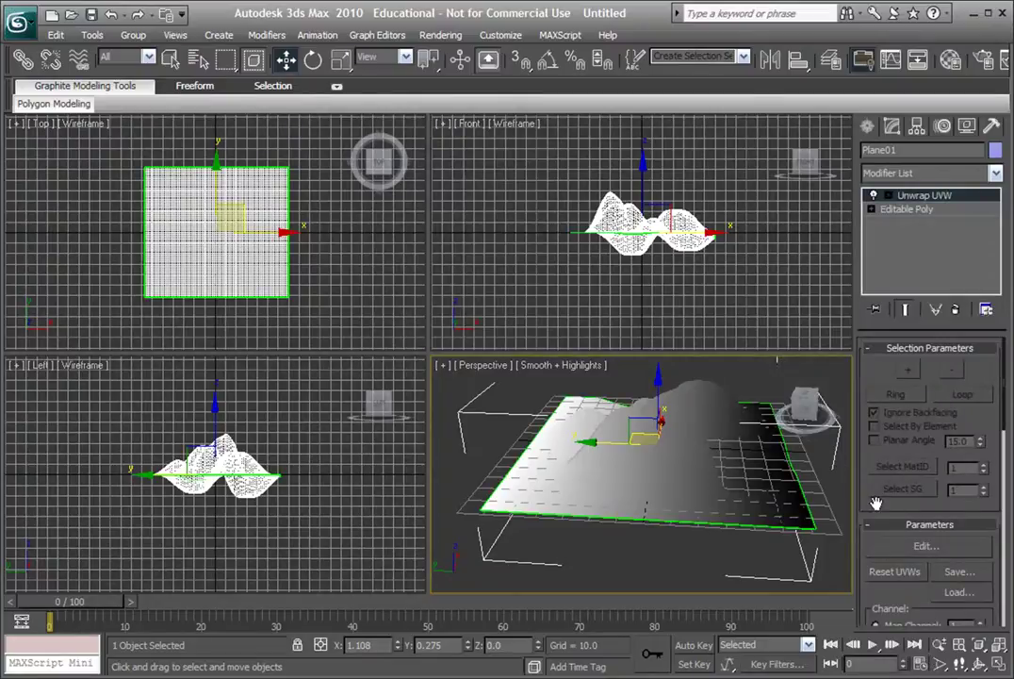
pyautogui.moveTo(876, 503); pyautogui.dragTo(860, 554)
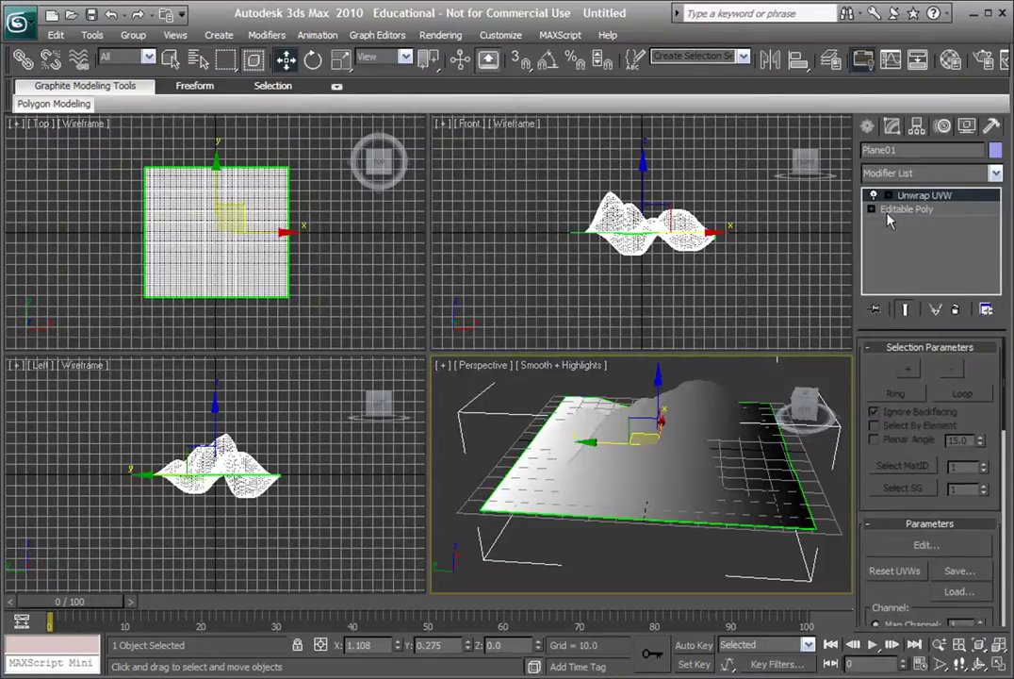
# Open the UV editor at the Unwrap UVW modifier's Vertex level and select all the UV vertices
pyautogui.click(889, 196)
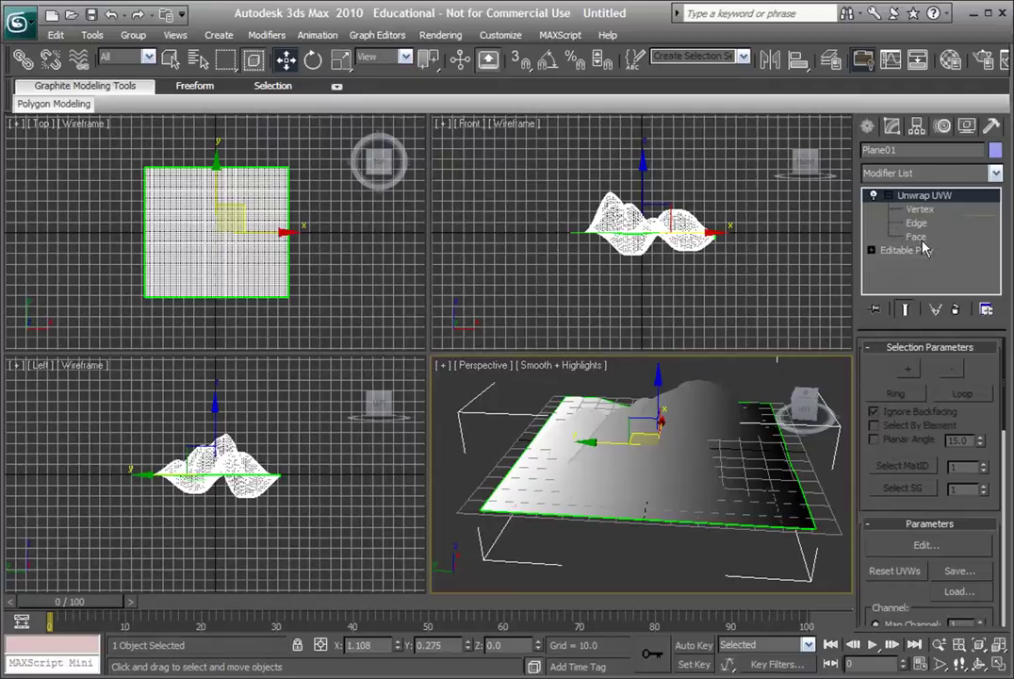
pyautogui.click(916, 236)
pyautogui.click(919, 209)
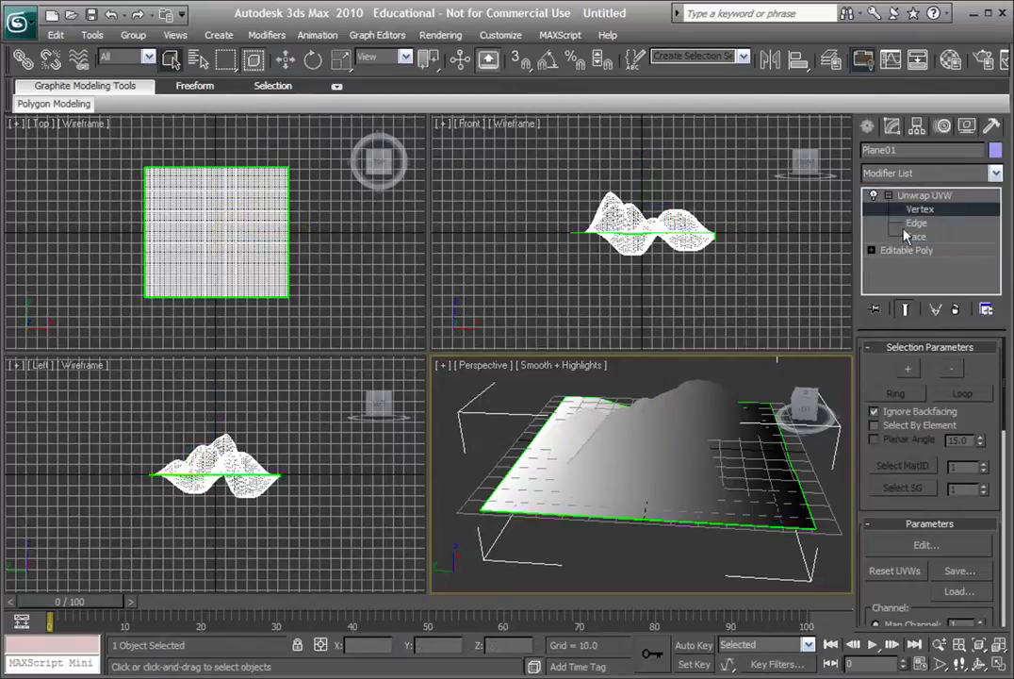
pyautogui.scroll(-5, 622, 539)
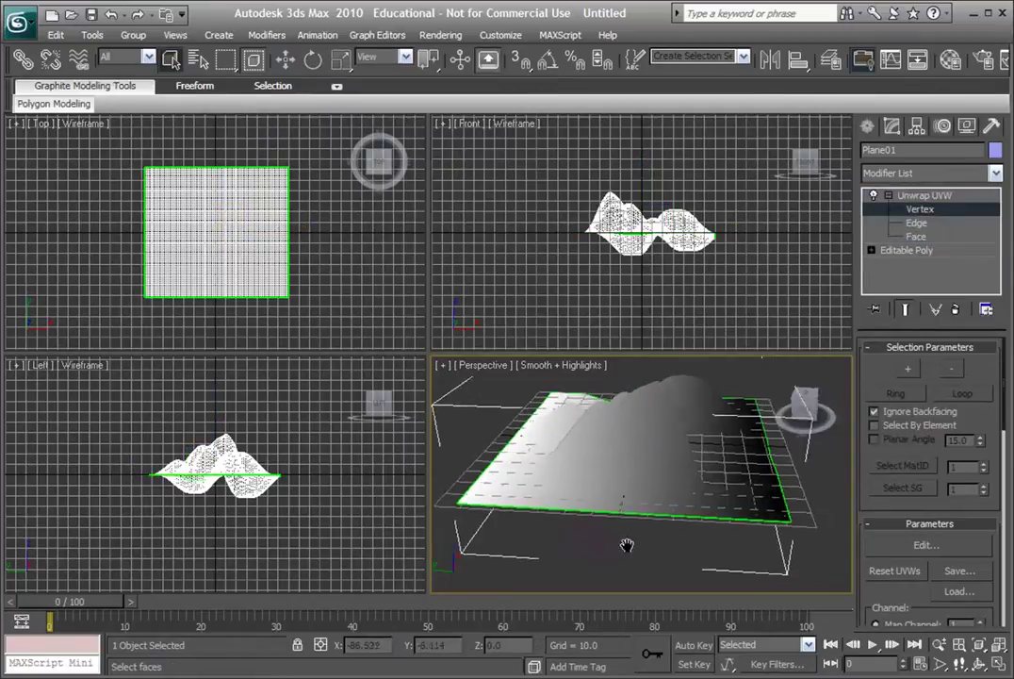
pyautogui.click(895, 547)
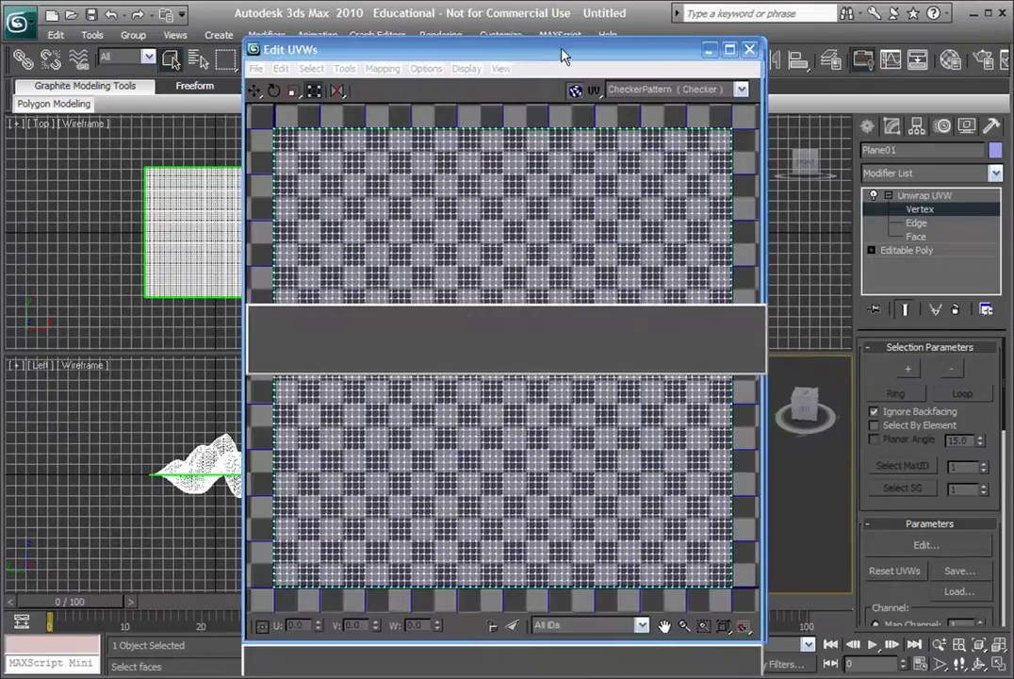
pyautogui.moveTo(568, 61); pyautogui.dragTo(493, 59)
pyautogui.scroll(-3, 638, 565)
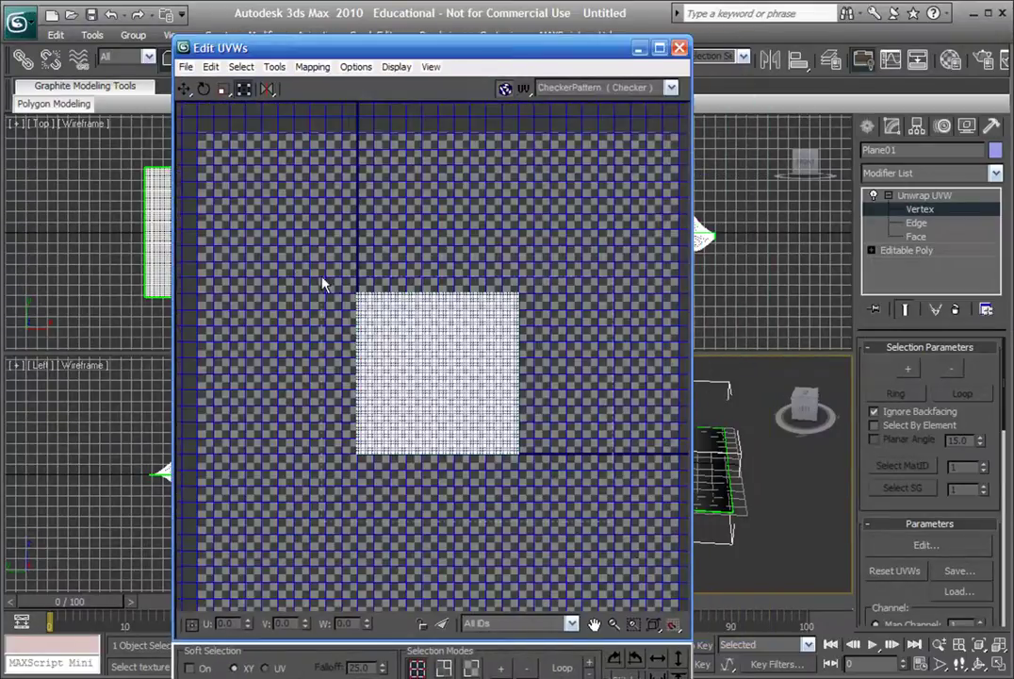
pyautogui.hotkey('ctrl', 'a')
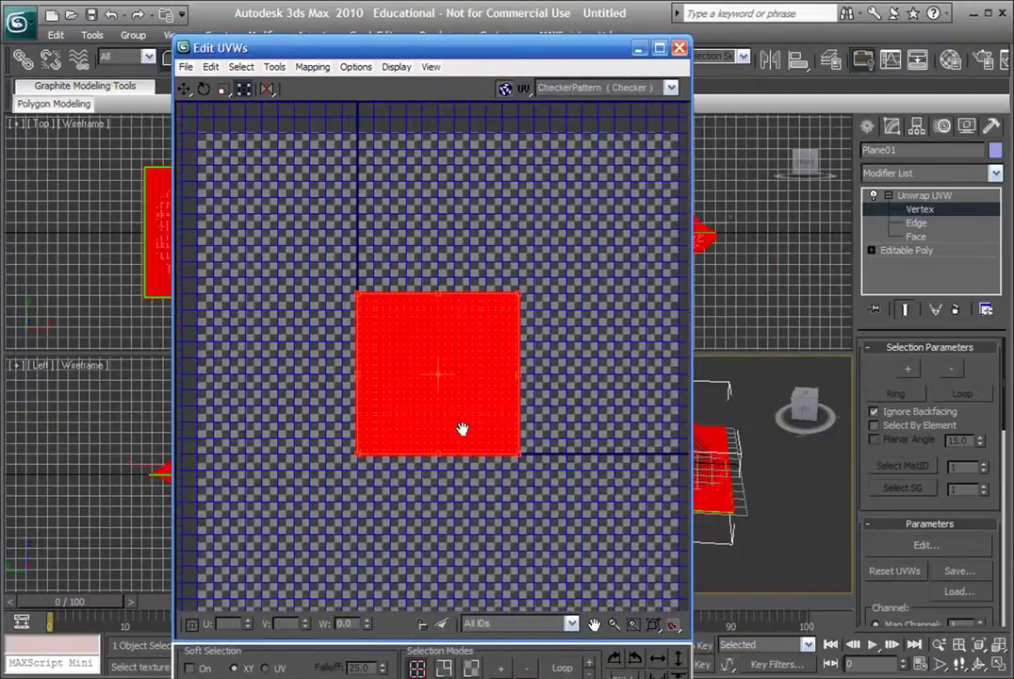
pyautogui.moveTo(462, 429); pyautogui.dragTo(451, 425, button='middle')
# Switch Unwrap UVW to the Face level and select all of the terrain's faces in the UV editor
pyautogui.moveTo(887, 590); pyautogui.dragTo(892, 369)
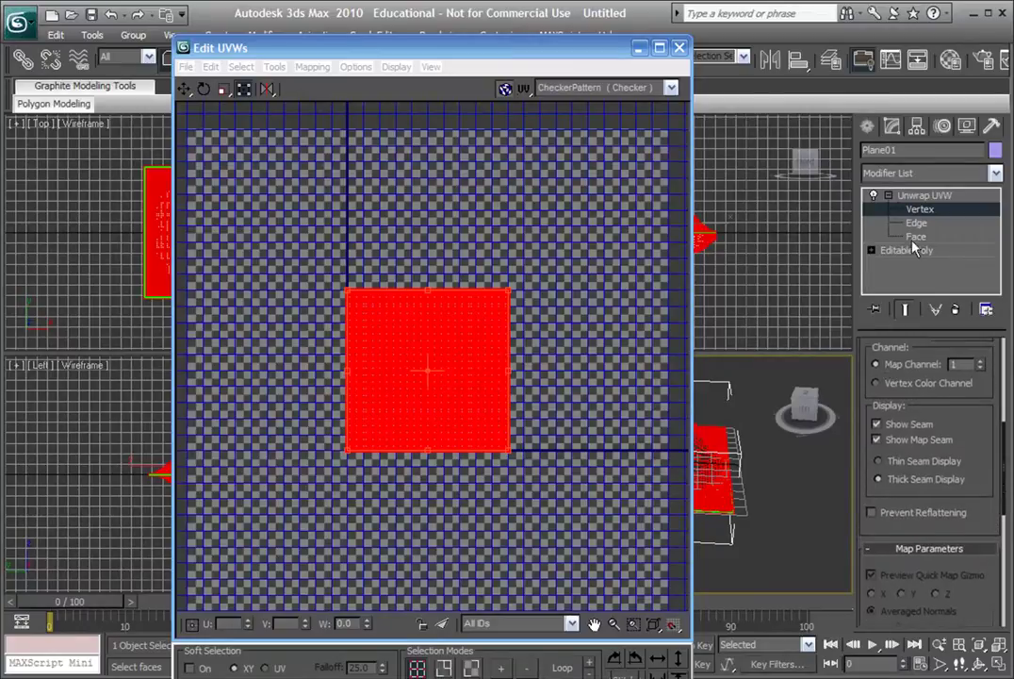
pyautogui.click(915, 236)
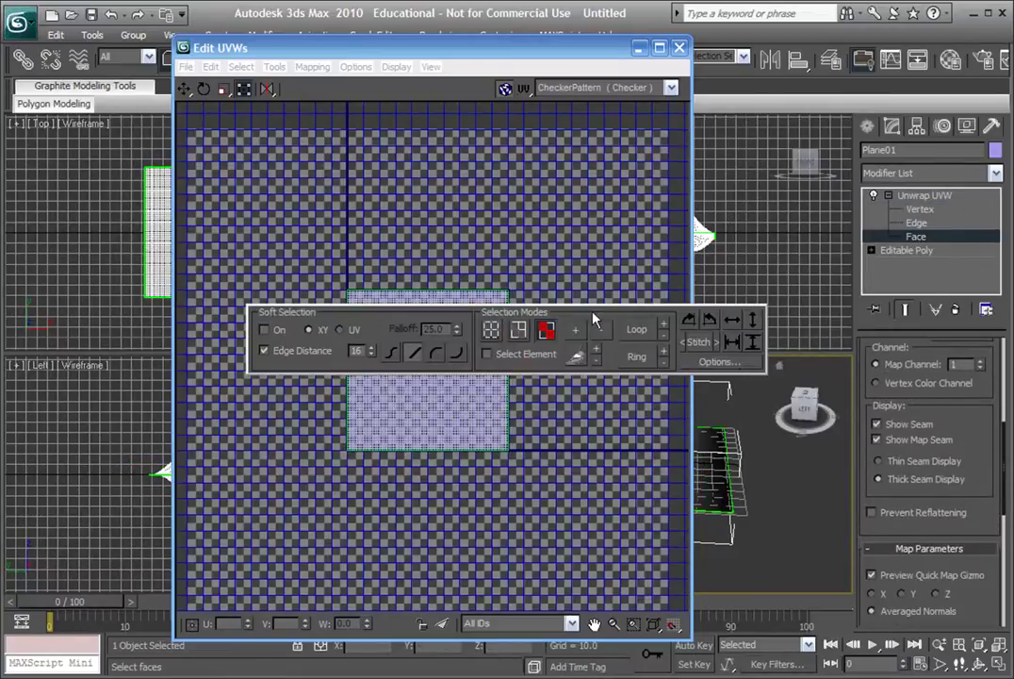
pyautogui.click(640, 328)
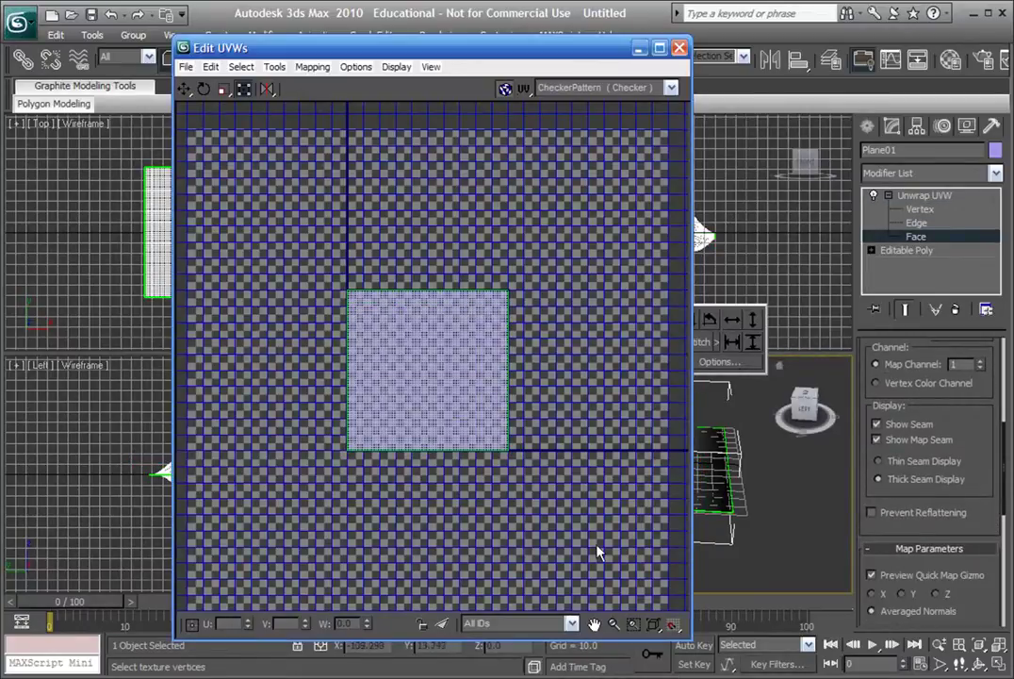
pyautogui.click(424, 323)
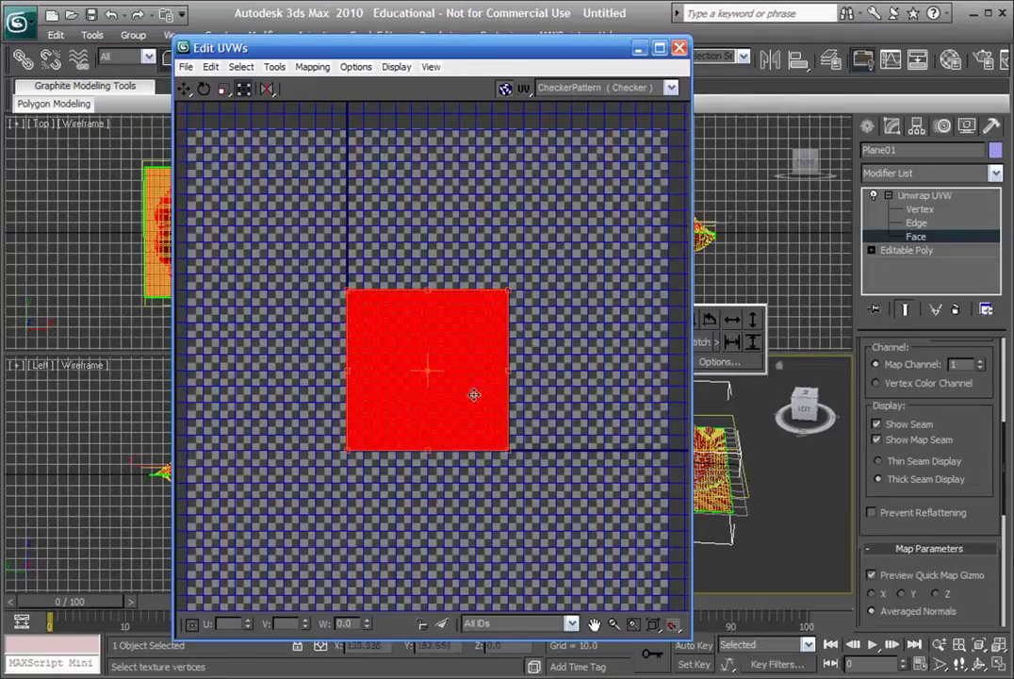
# Set the mapping alignment to Y and apply a Quick Planar Map to the selected faces
pyautogui.moveTo(978, 606); pyautogui.dragTo(967, 514)
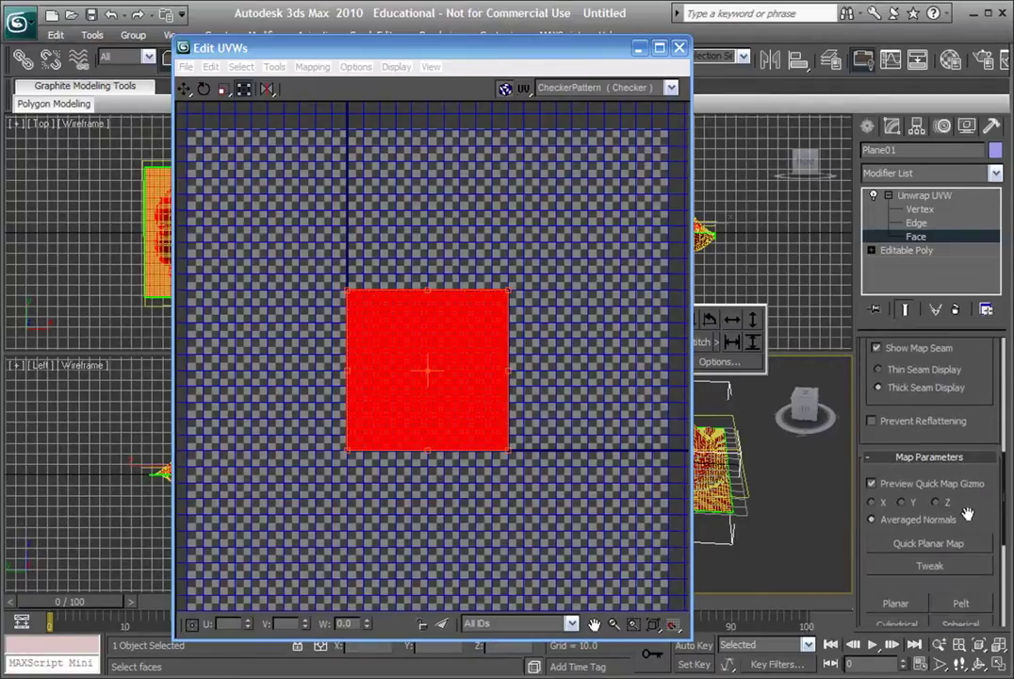
pyautogui.click(907, 506)
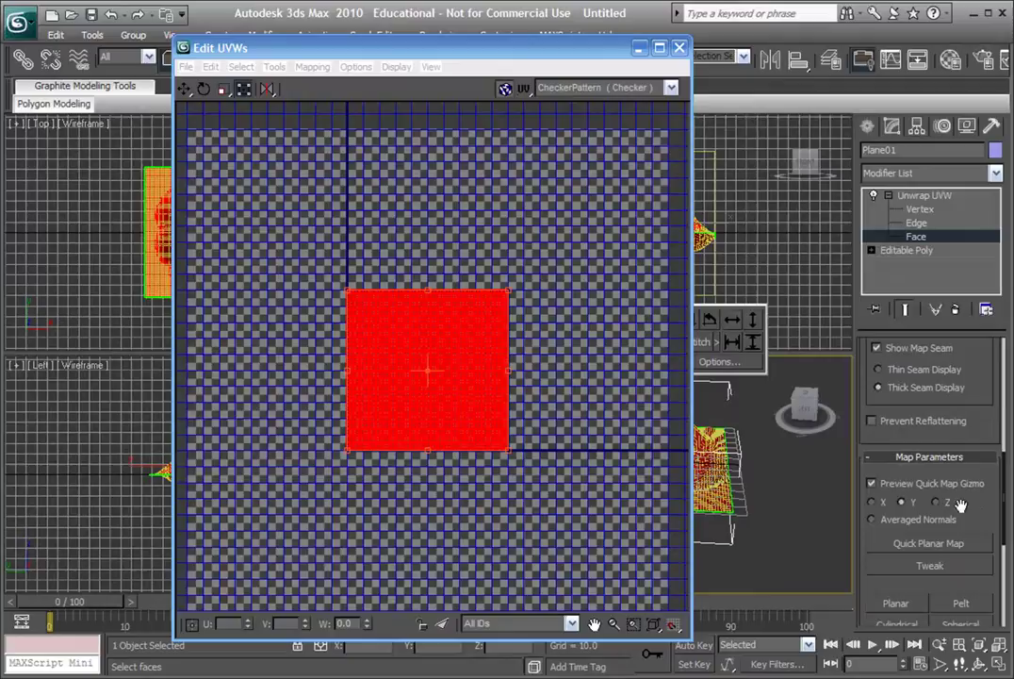
pyautogui.moveTo(971, 506); pyautogui.dragTo(977, 473)
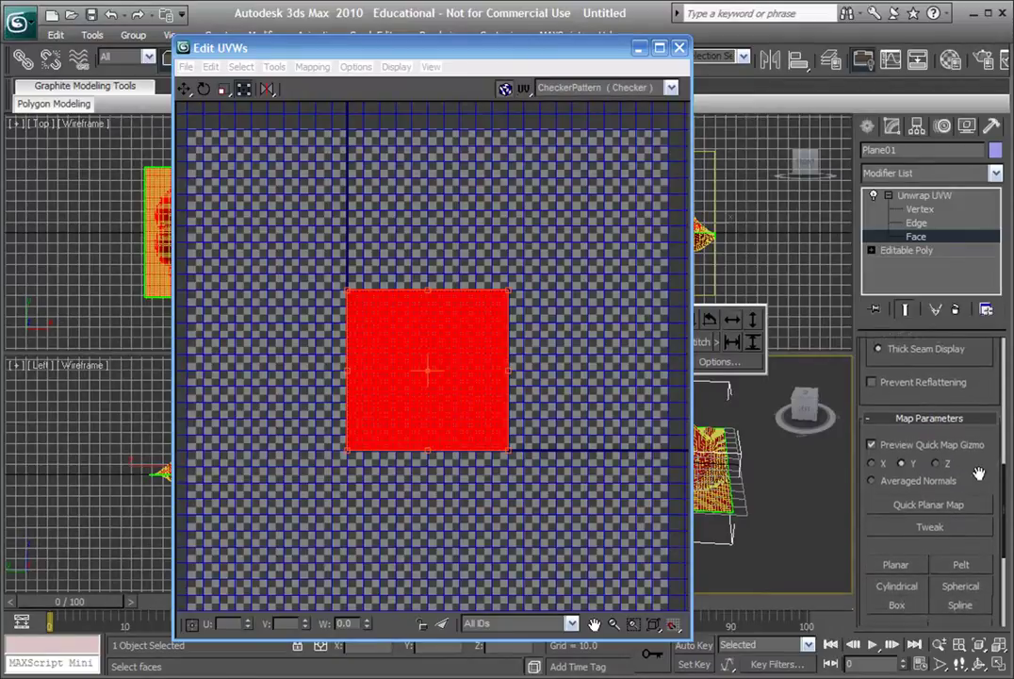
pyautogui.click(964, 502)
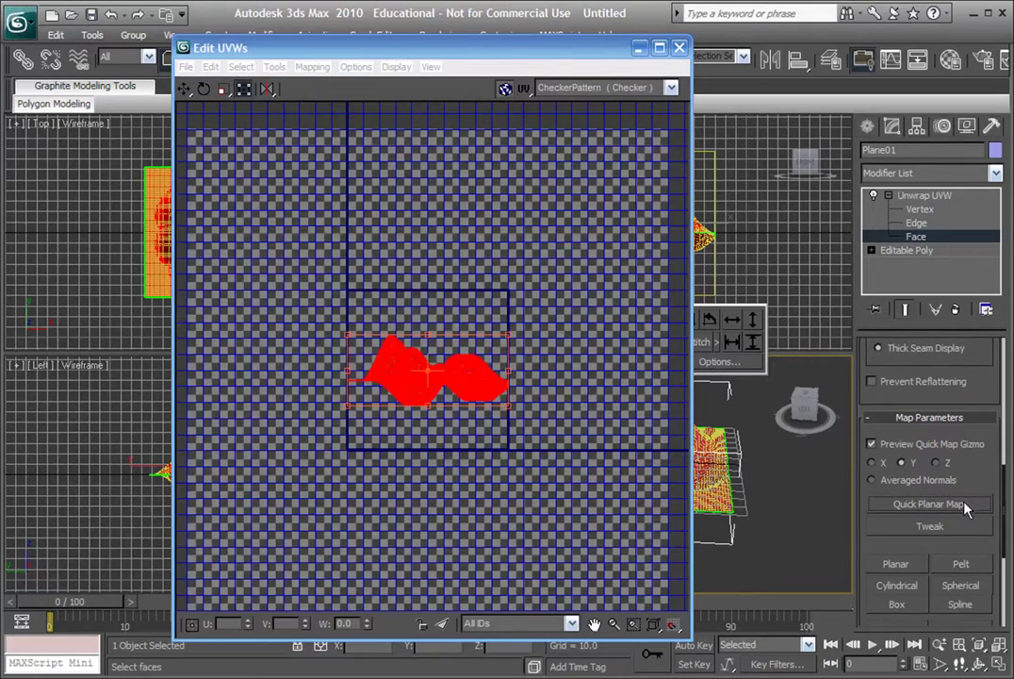
pyautogui.moveTo(443, 405); pyautogui.dragTo(388, 397, button='middle')
pyautogui.scroll(5, 427, 418)
pyautogui.scroll(-2, 423, 462)
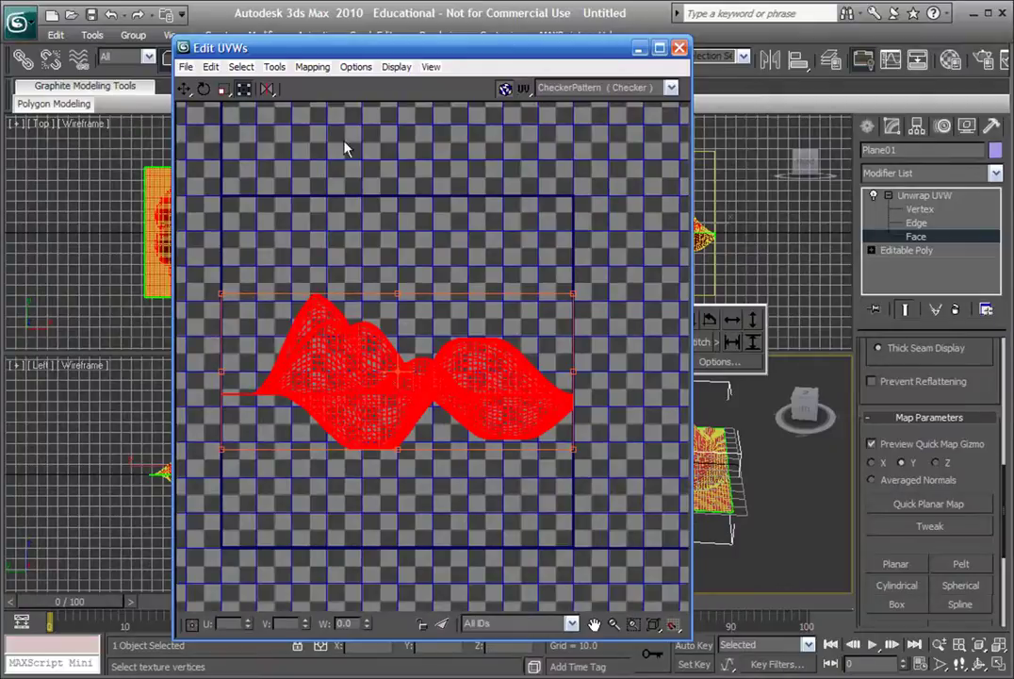
# Stretch the UVs vertically in both directions until they fill the full height of the texture square
pyautogui.click(243, 89)
pyautogui.moveTo(570, 291); pyautogui.dragTo(568, 191)
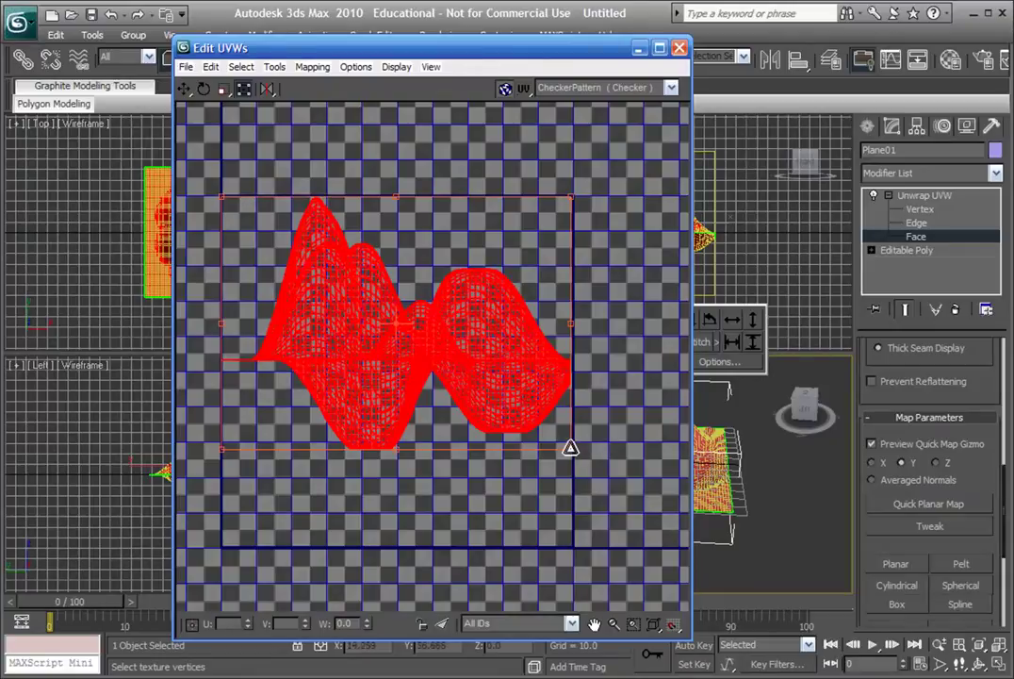
pyautogui.moveTo(570, 445); pyautogui.dragTo(570, 541)
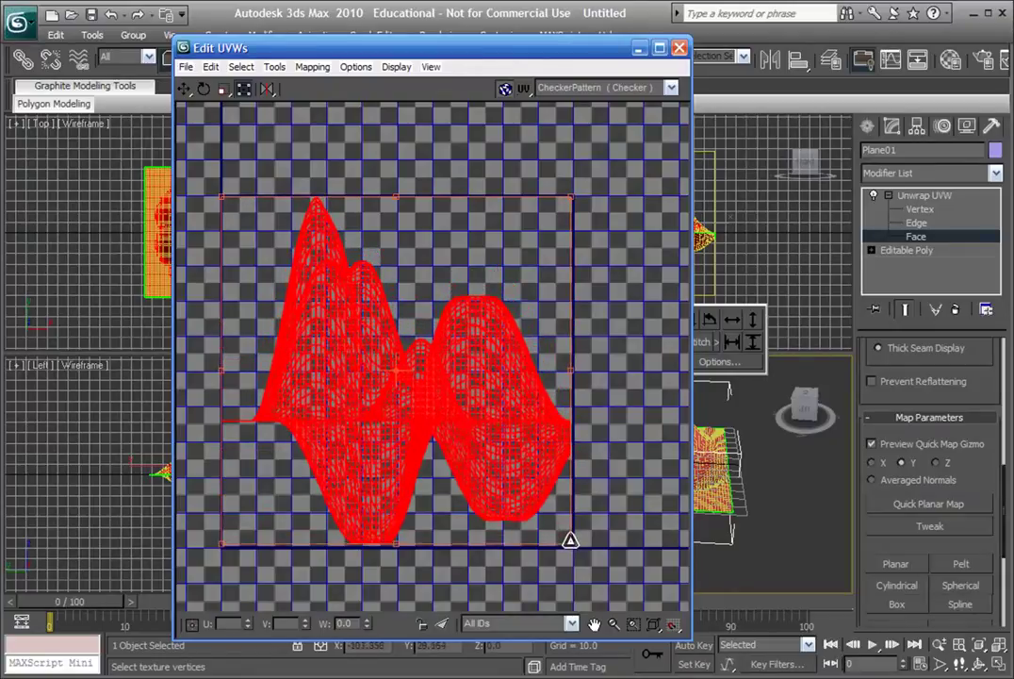
# Show the Map #1 (Gradient) texture as the UV editor's background behind the terrain UVs
pyautogui.click(585, 88)
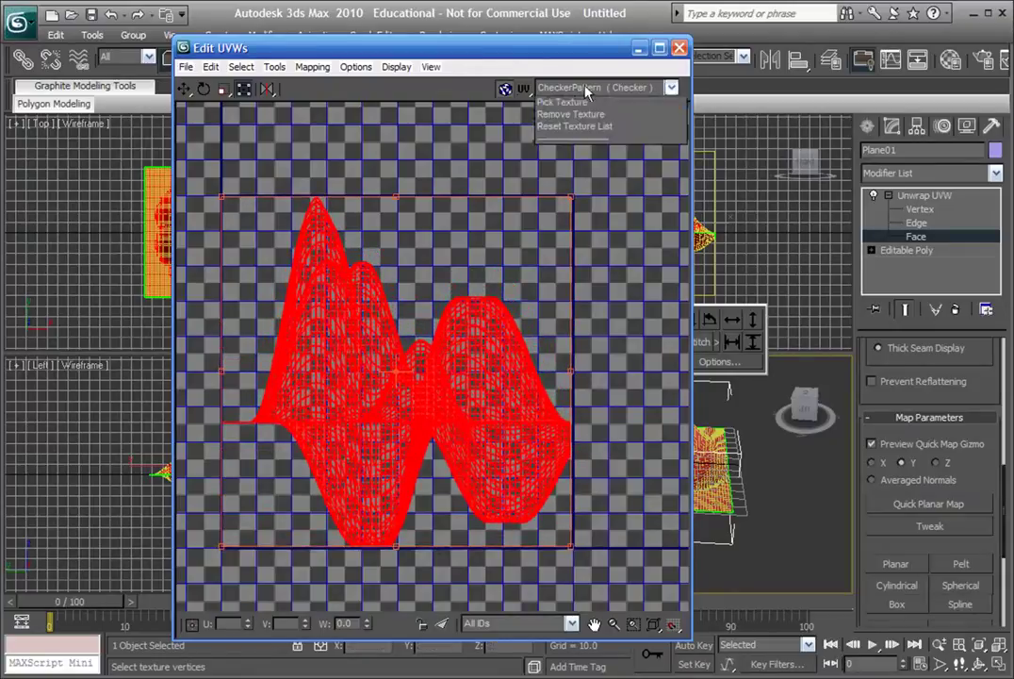
pyautogui.click(582, 116)
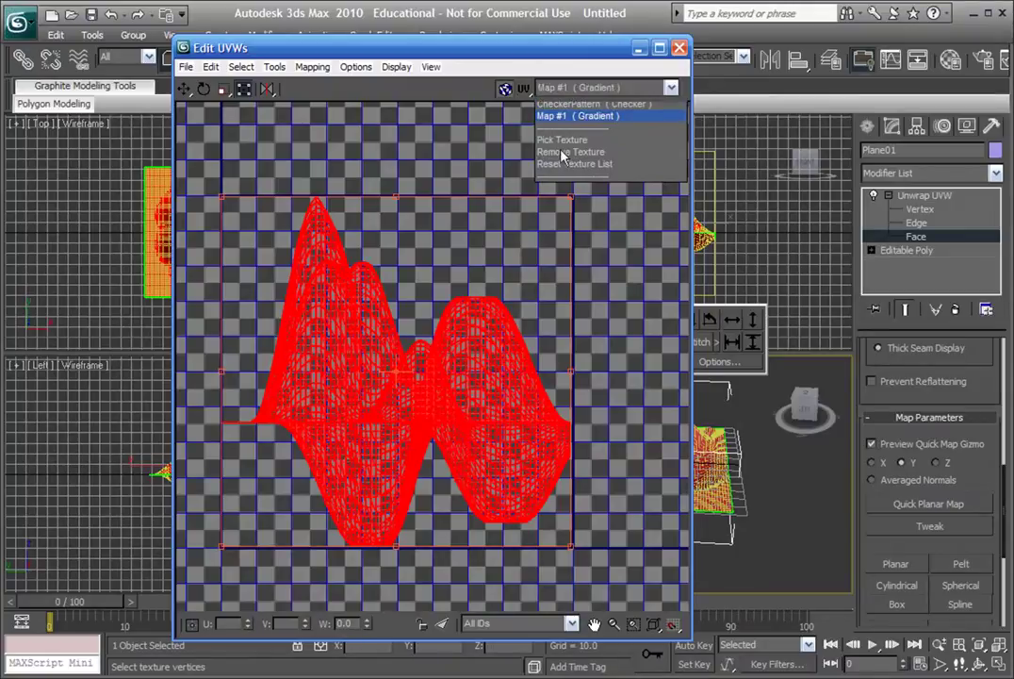
pyautogui.moveTo(381, 373); pyautogui.dragTo(422, 358, button='middle')
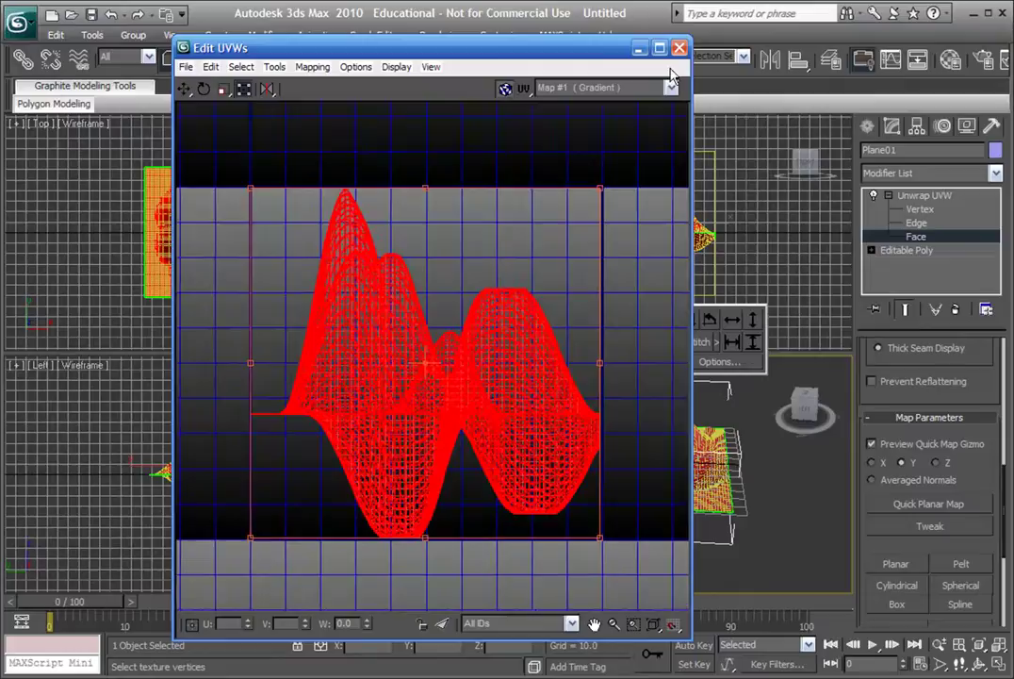
pyautogui.moveTo(518, 273); pyautogui.dragTo(470, 271)
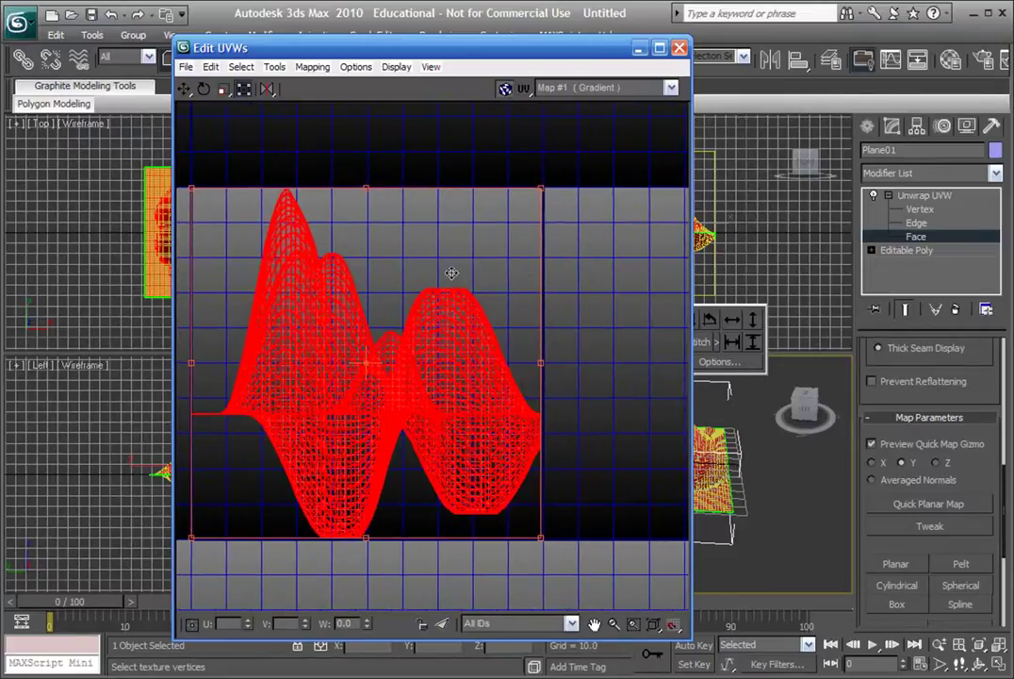
pyautogui.moveTo(555, 267)
pyautogui.mouseDown(button='middle')
pyautogui.moveTo(541, 265)
pyautogui.moveTo(552, 264)
pyautogui.mouseUp(button='middle')
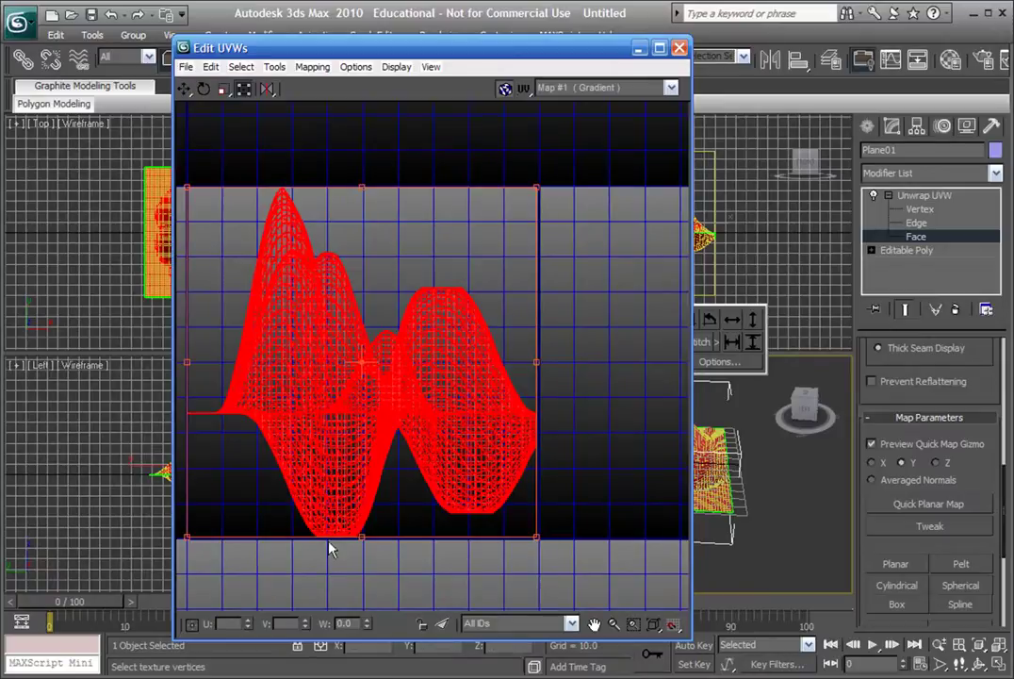
# Close the UV editor, clear the face selection and inspect the gradient on the terrain's hills and pits in the Perspective view
pyautogui.click(682, 48)
pyautogui.click(789, 514)
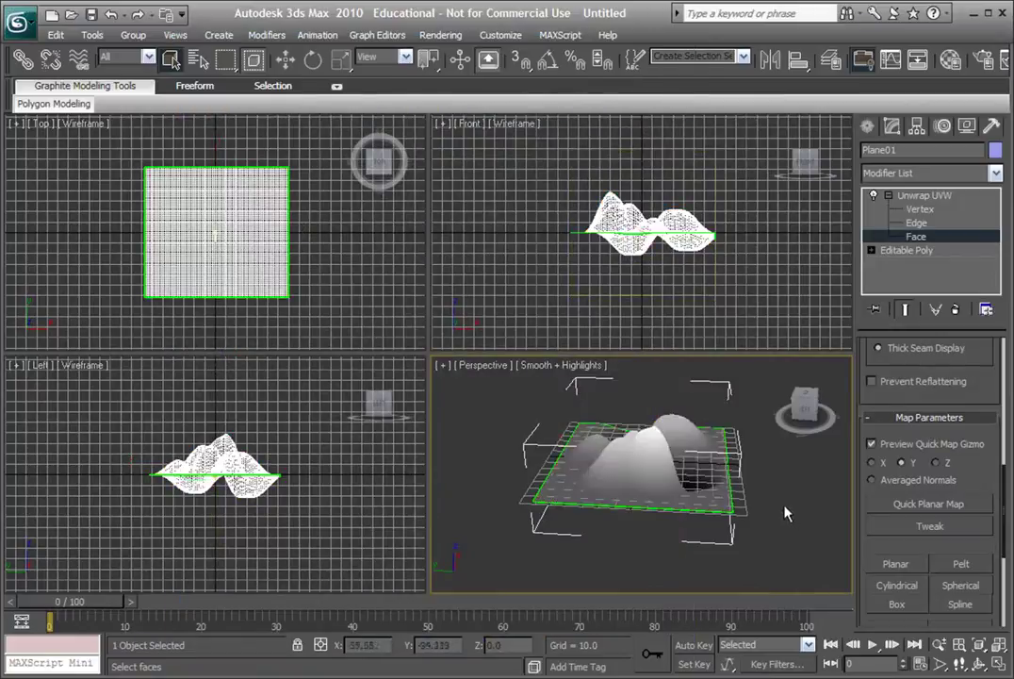
pyautogui.keyDown('alt'); pyautogui.moveTo(790, 515); pyautogui.dragTo(740, 495, button='middle'); pyautogui.keyUp('alt')
pyautogui.scroll(5, 739, 494)
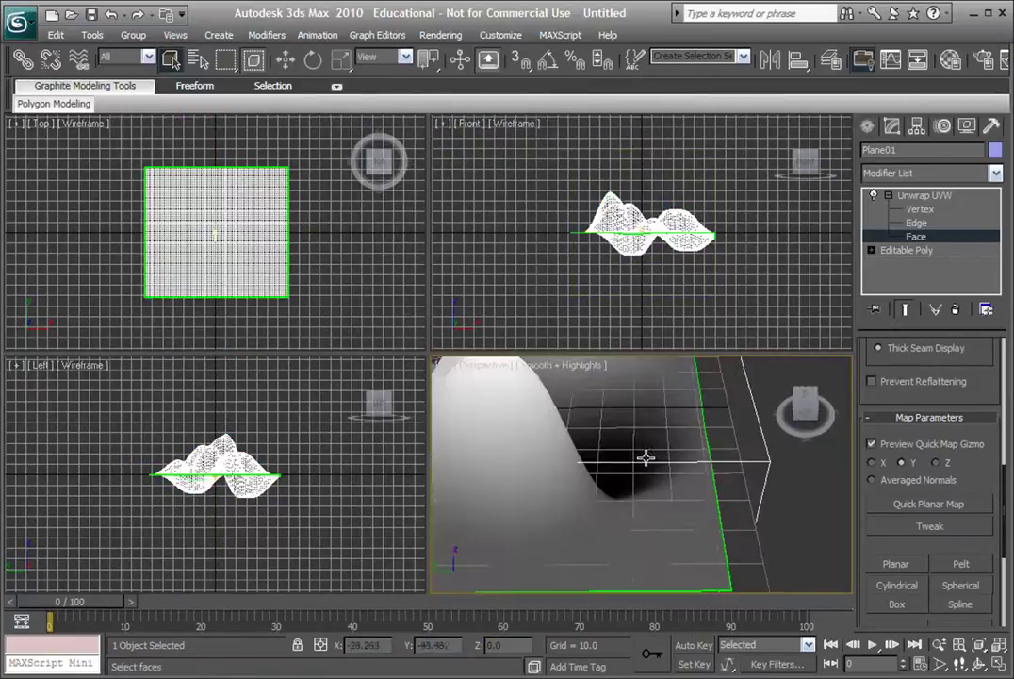
pyautogui.moveTo(645, 459); pyautogui.dragTo(659, 509, button='middle')
pyautogui.scroll(-3, 720, 468)
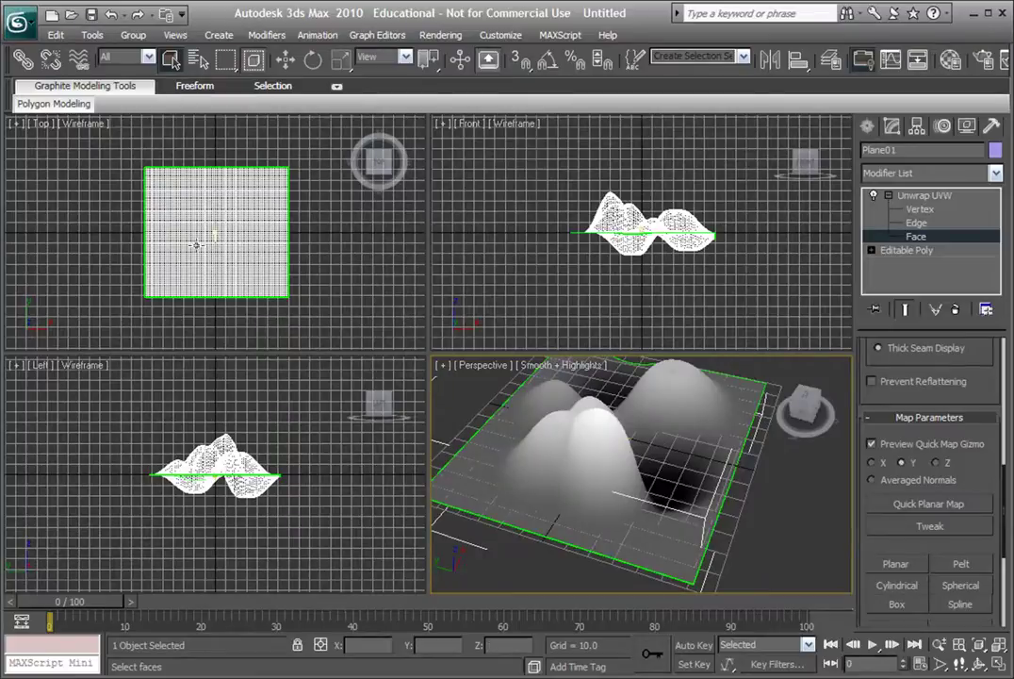
# Render the Top view with the terrain framed large to produce its grayscale height map
pyautogui.moveTo(211, 242)
pyautogui.mouseDown(button='middle')
pyautogui.moveTo(179, 249)
pyautogui.moveTo(198, 245)
pyautogui.mouseUp(button='middle')
pyautogui.scroll(4, 197, 243)
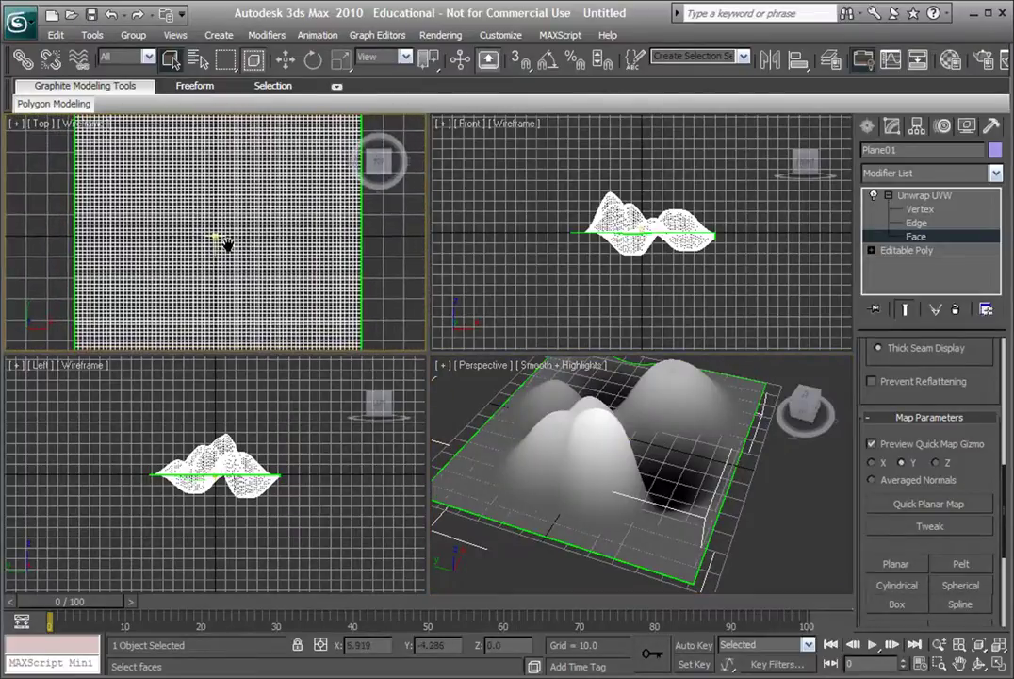
pyautogui.click(440, 35)
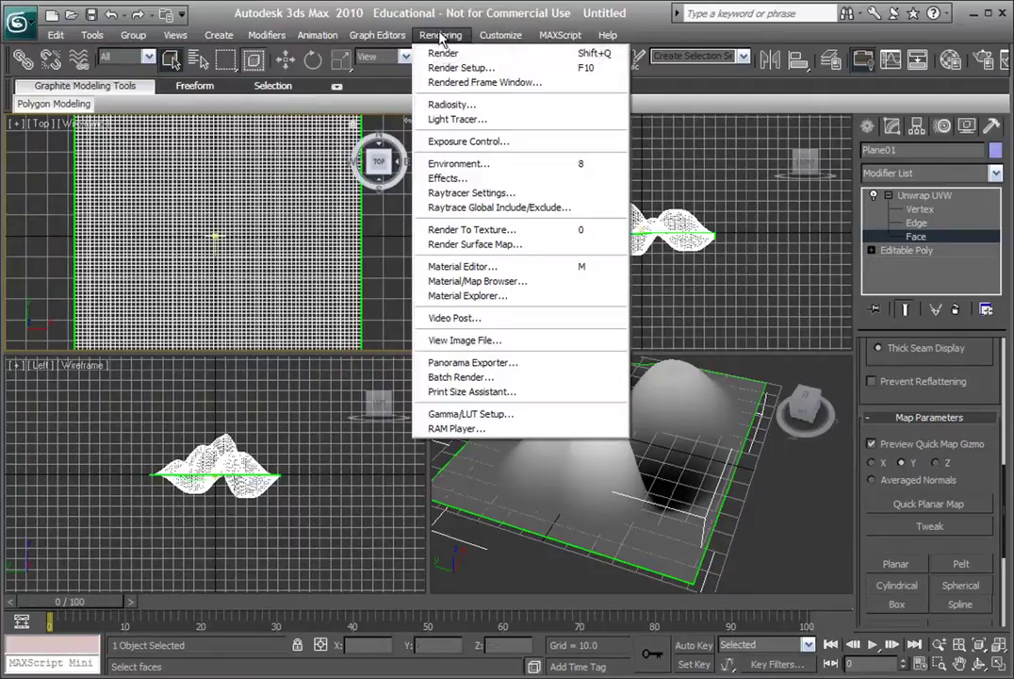
pyautogui.click(445, 46)
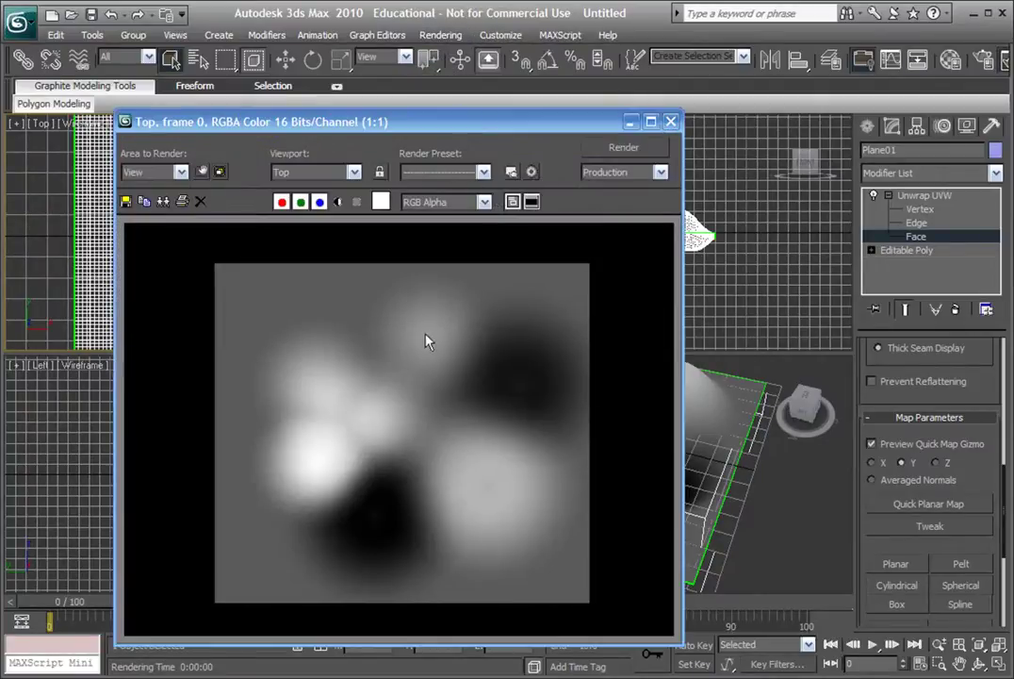